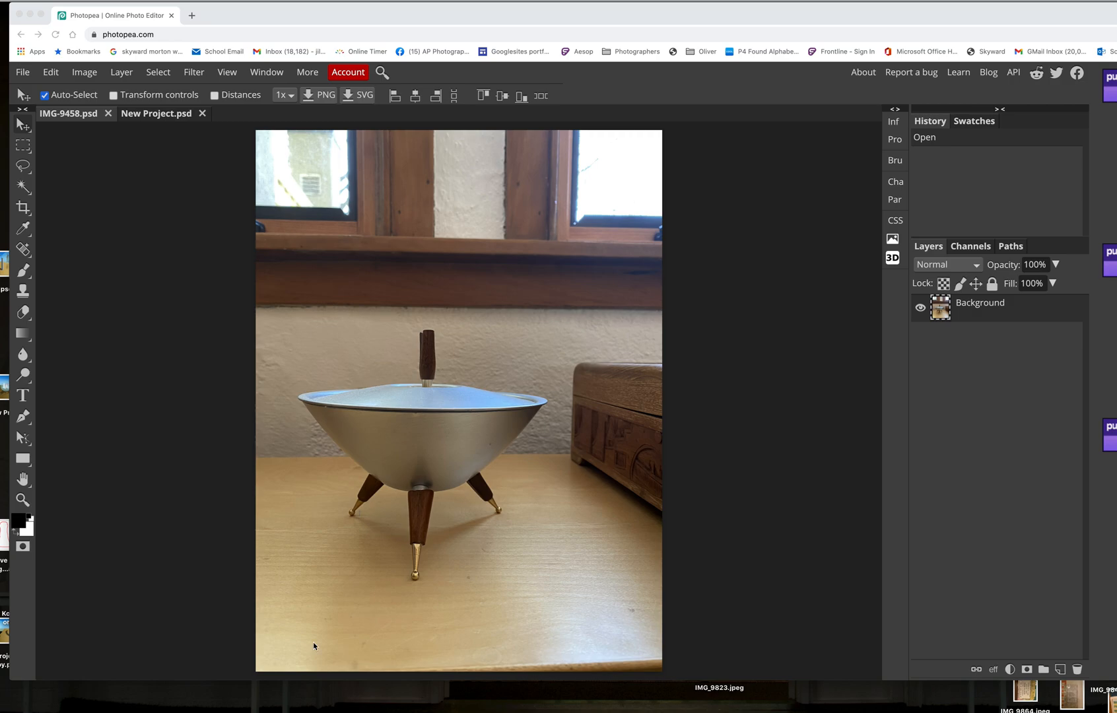
Activate the Polygonal Lasso Select tool for the bowl photo.
click(30, 173)
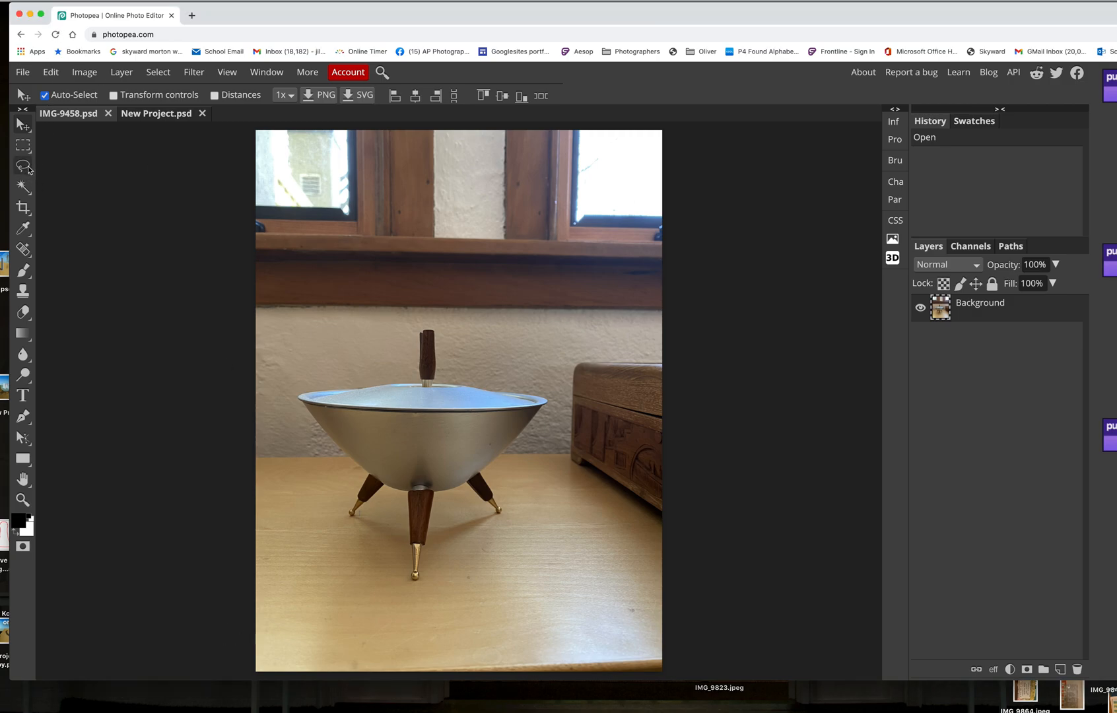
click(25, 170)
click(25, 170)
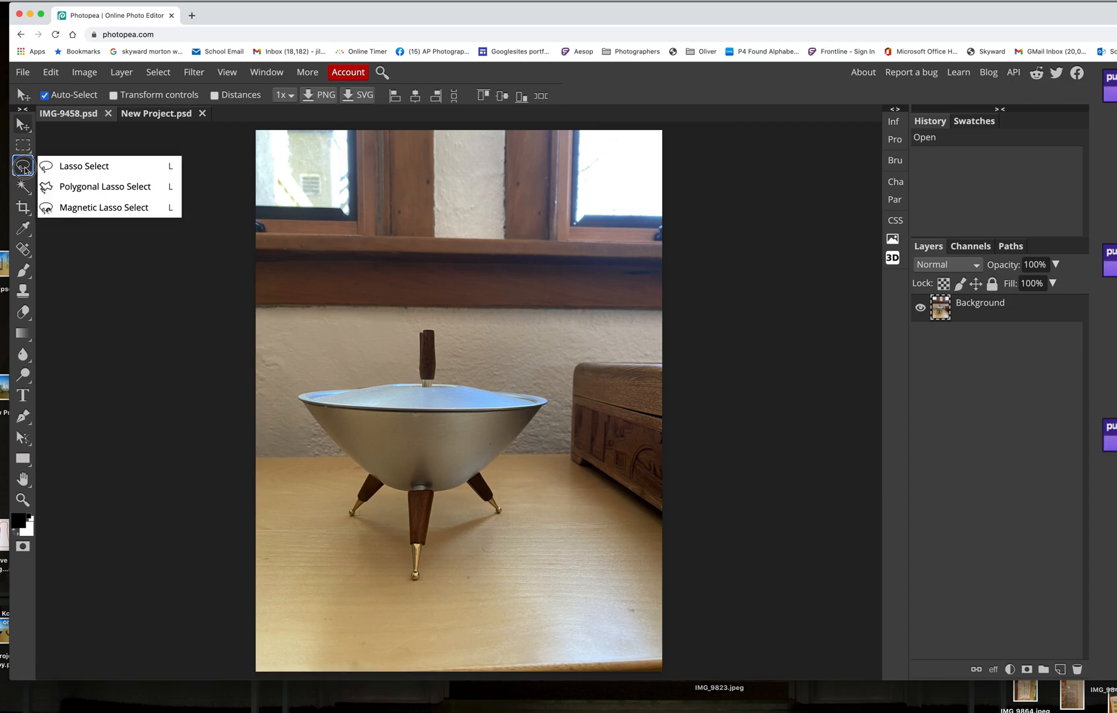
click(60, 187)
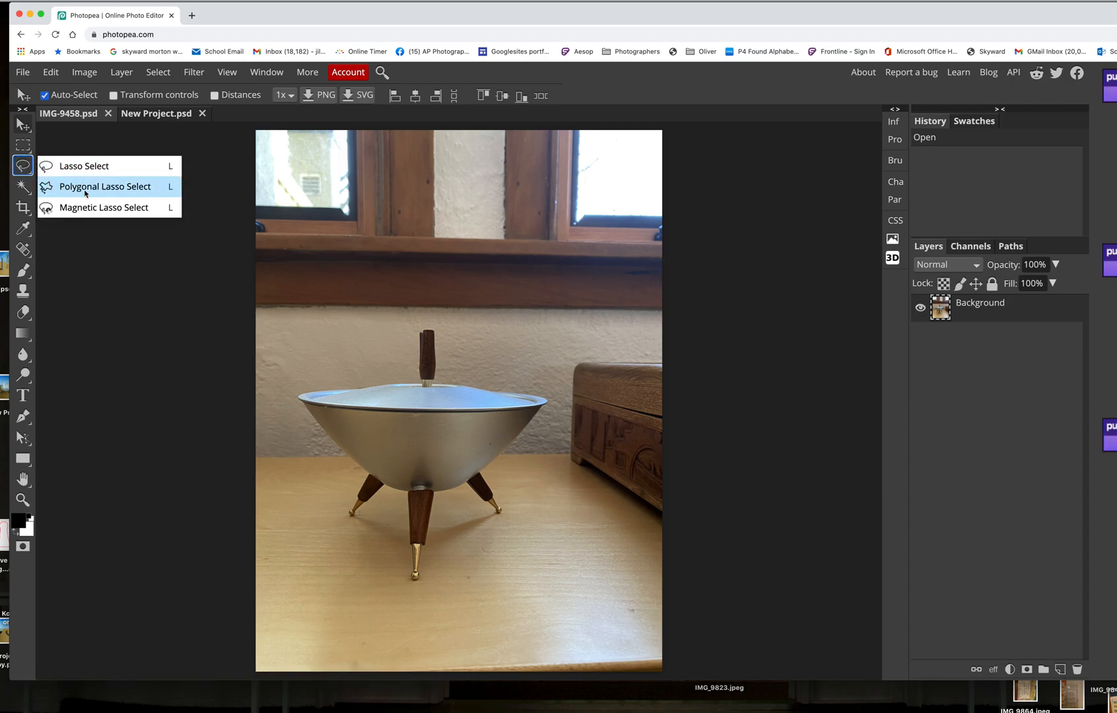
click(83, 188)
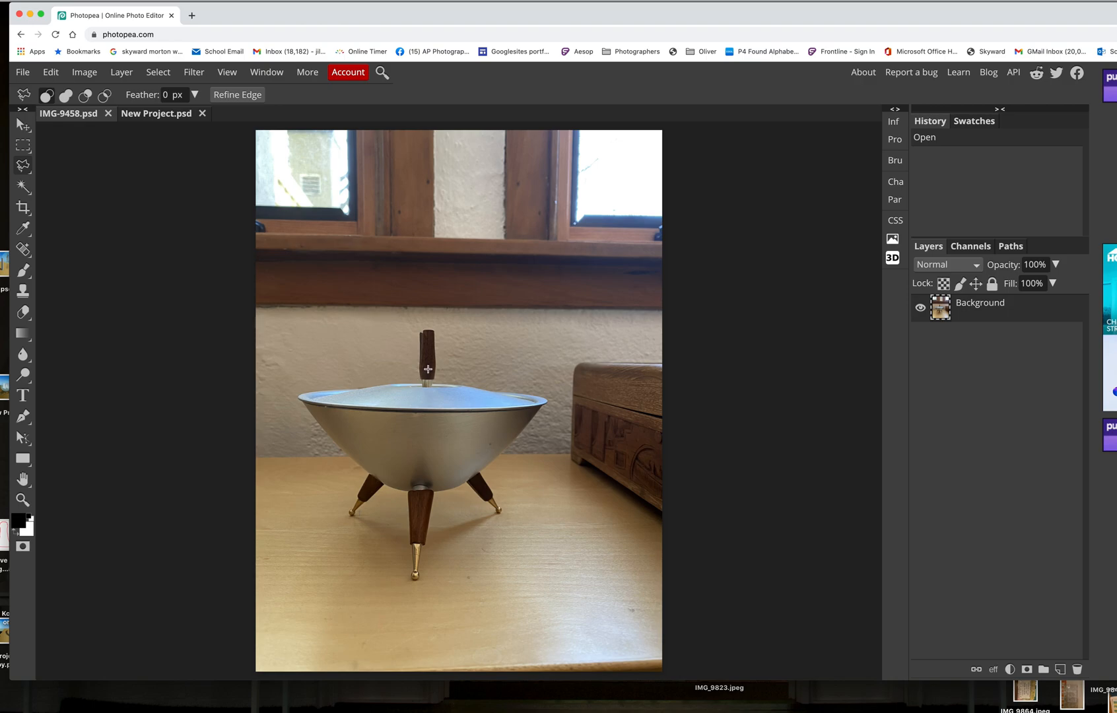
click(25, 168)
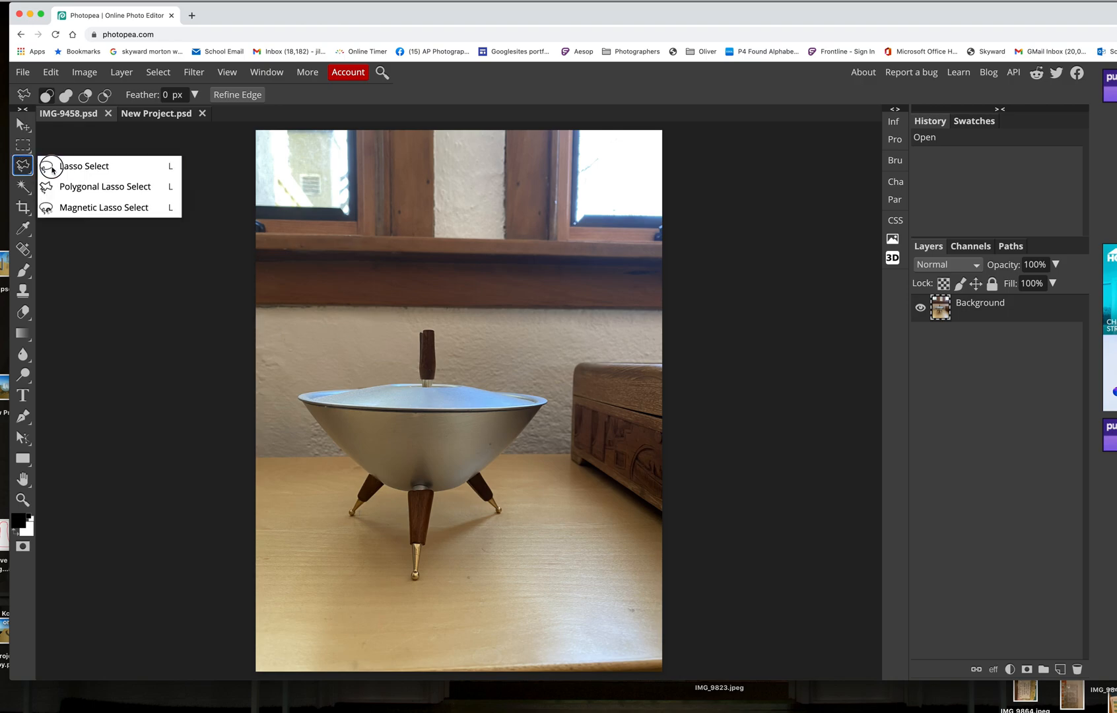
click(55, 167)
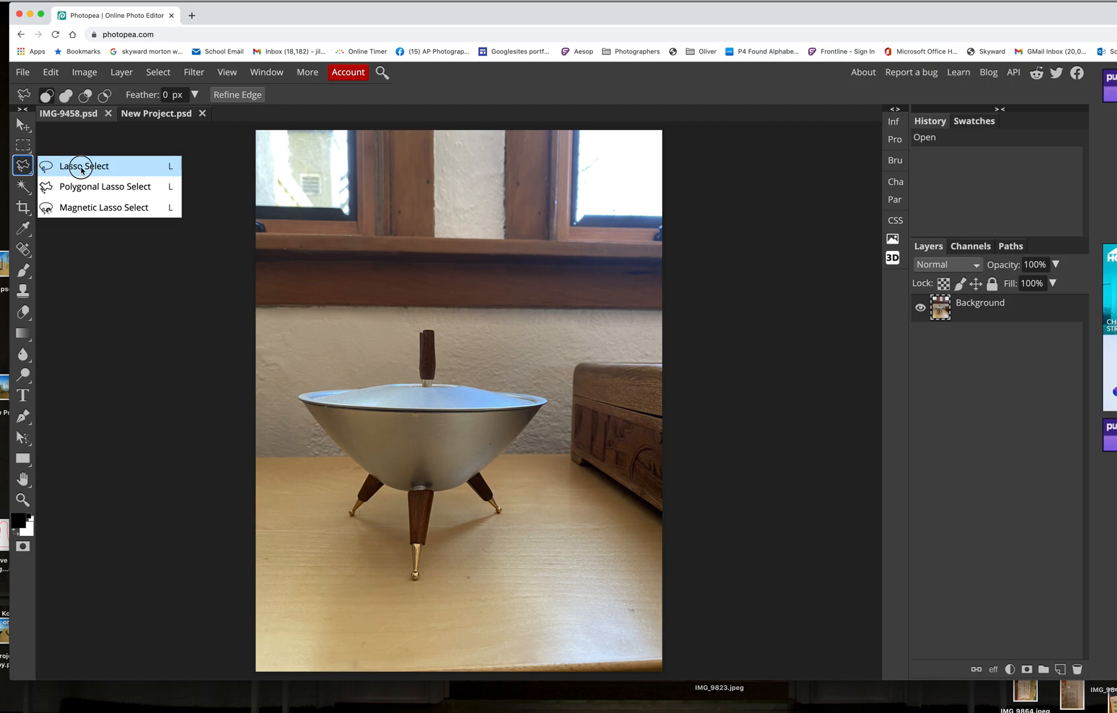
click(38, 170)
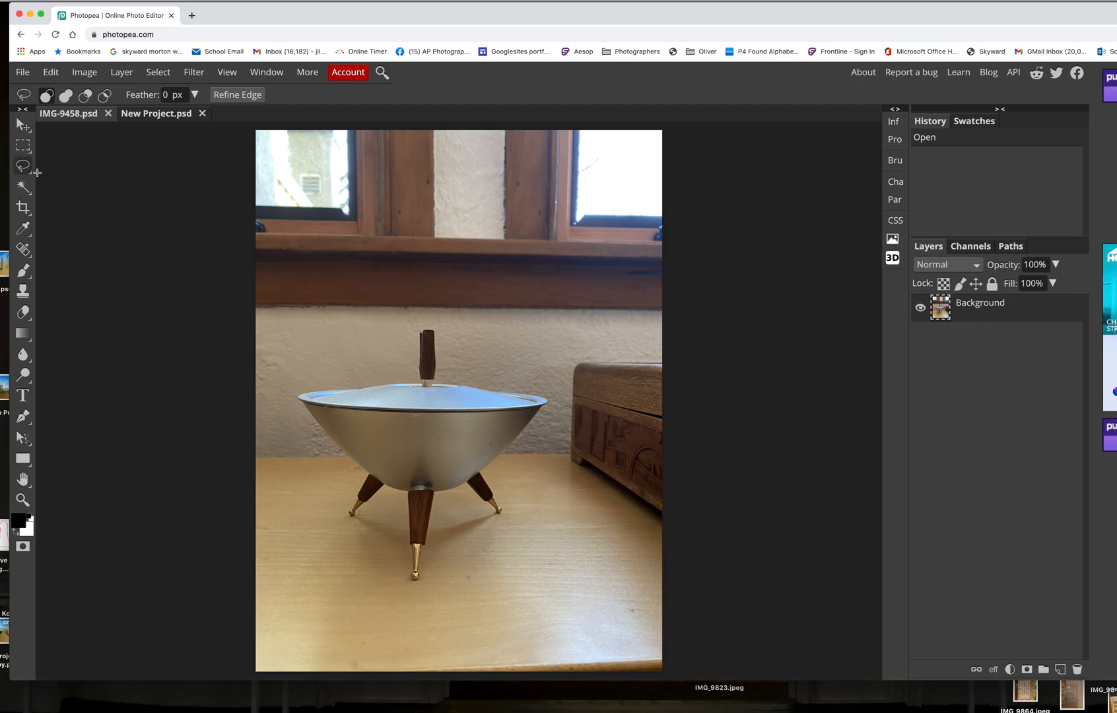
mouse_move(23, 166)
mouse_down()
mouse_move(78, 171)
mouse_move(80, 186)
mouse_up()
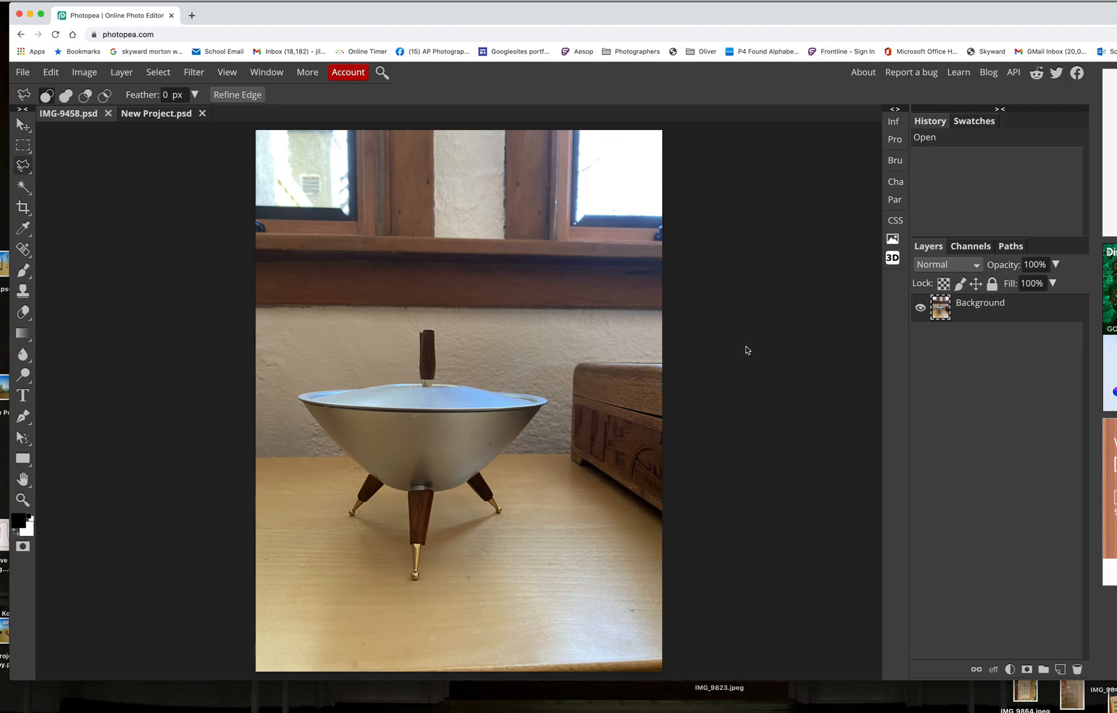
Start a polygonal lasso outline at the top of the bowl lid's wooden handle.
key(super+plus)
key(super+plus)
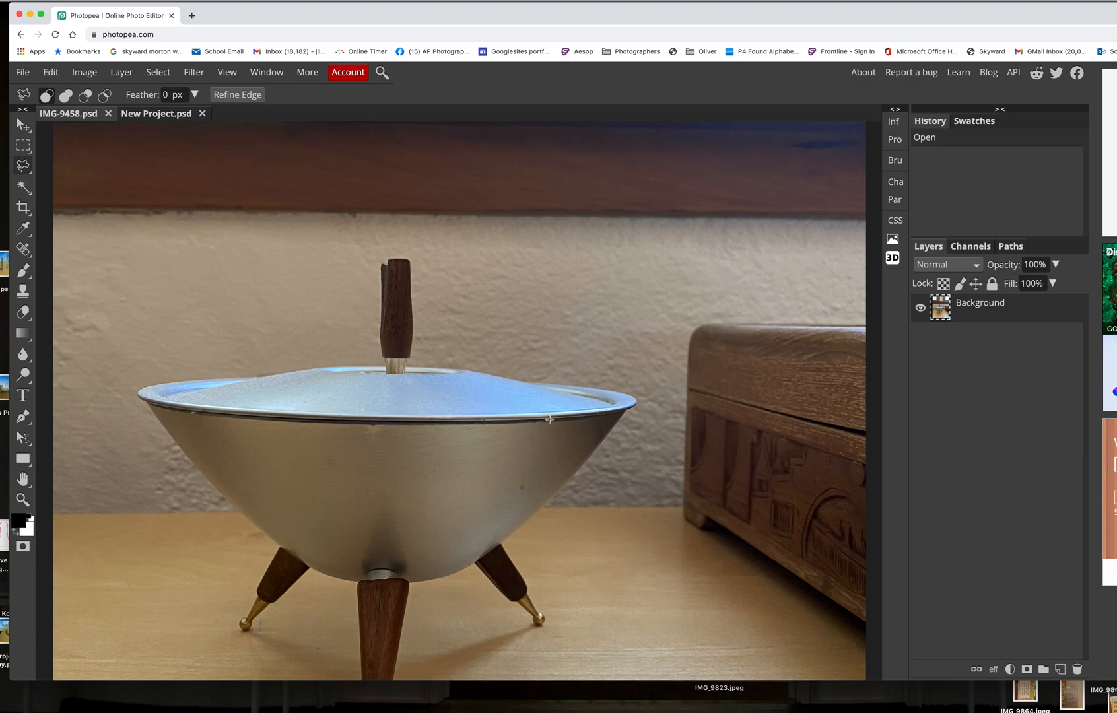
scroll(548, 420, down, 5)
scroll(549, 420, down, 2)
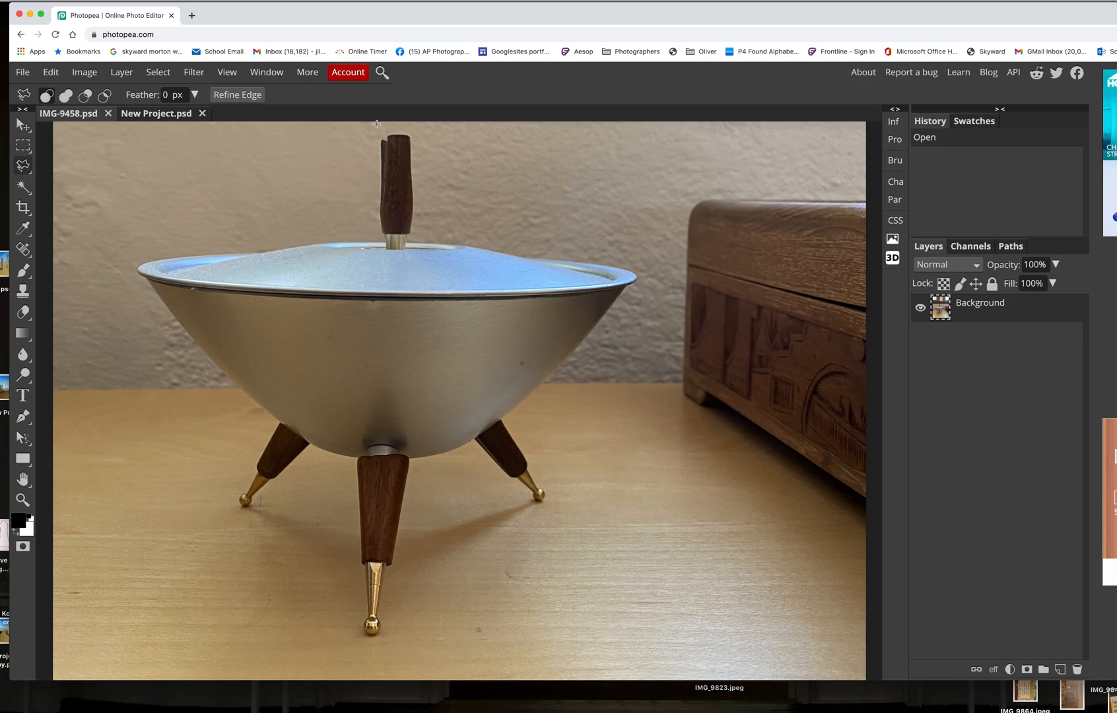
click(384, 142)
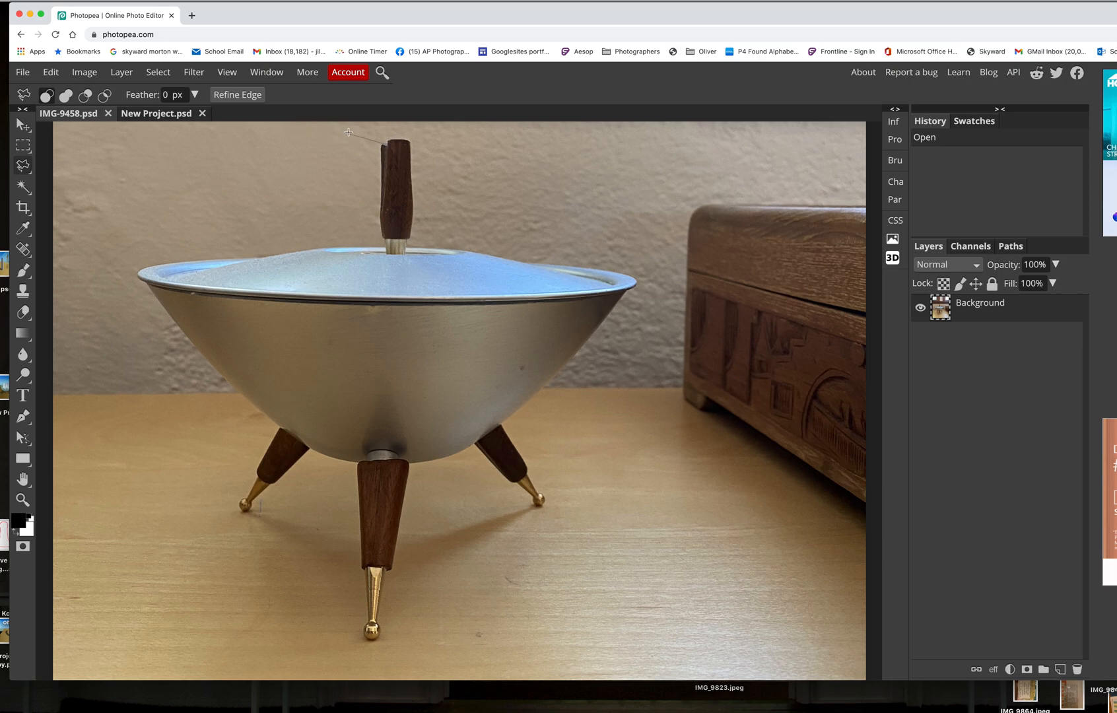
scroll(349, 134, up, 1)
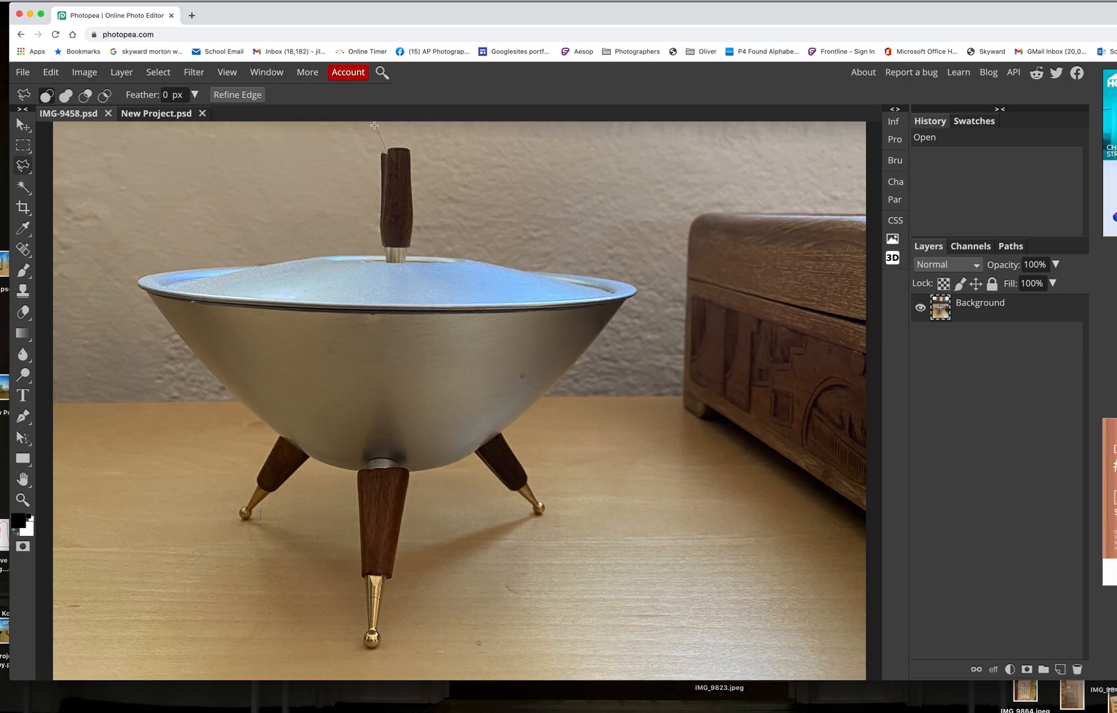
click(395, 153)
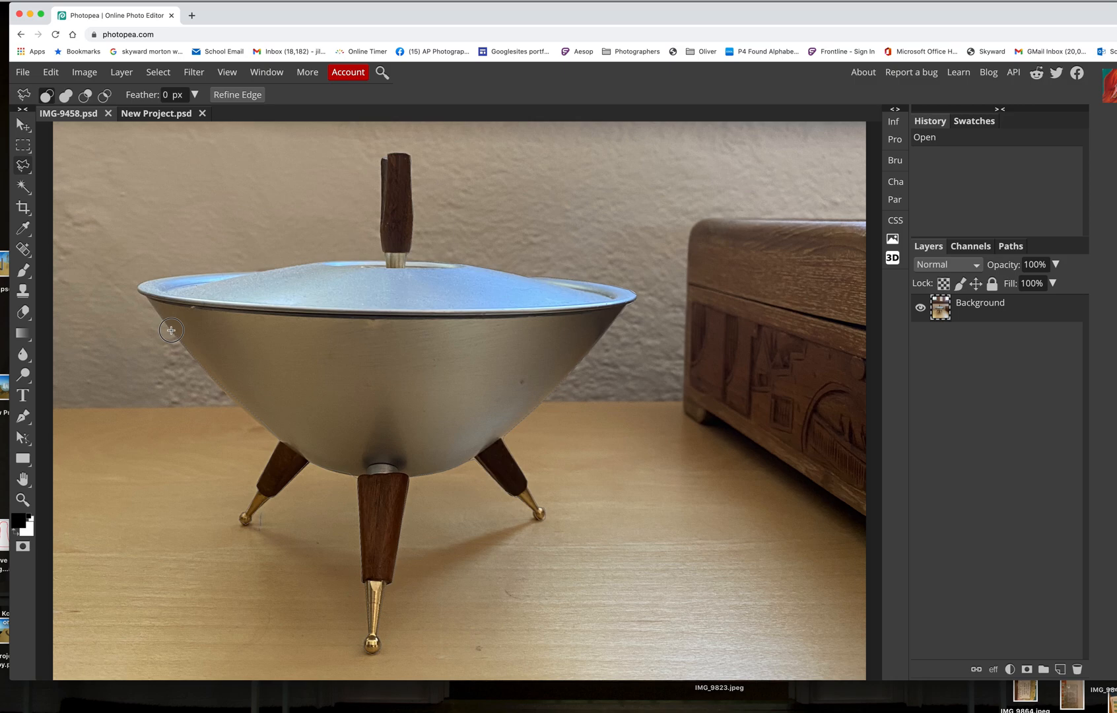
Continue the polygonal outline around the left tip of the bowl's rim and along the lid's left back edge.
click(154, 306)
click(147, 296)
click(140, 295)
click(136, 289)
click(152, 280)
click(177, 277)
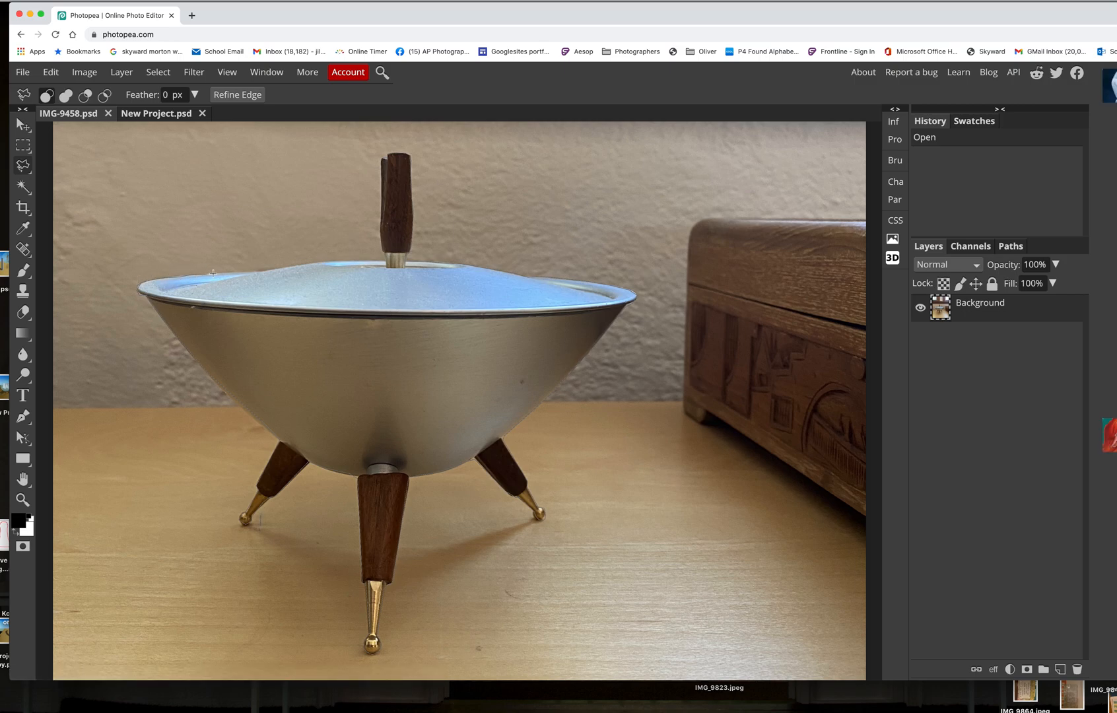
click(215, 274)
click(241, 272)
click(262, 272)
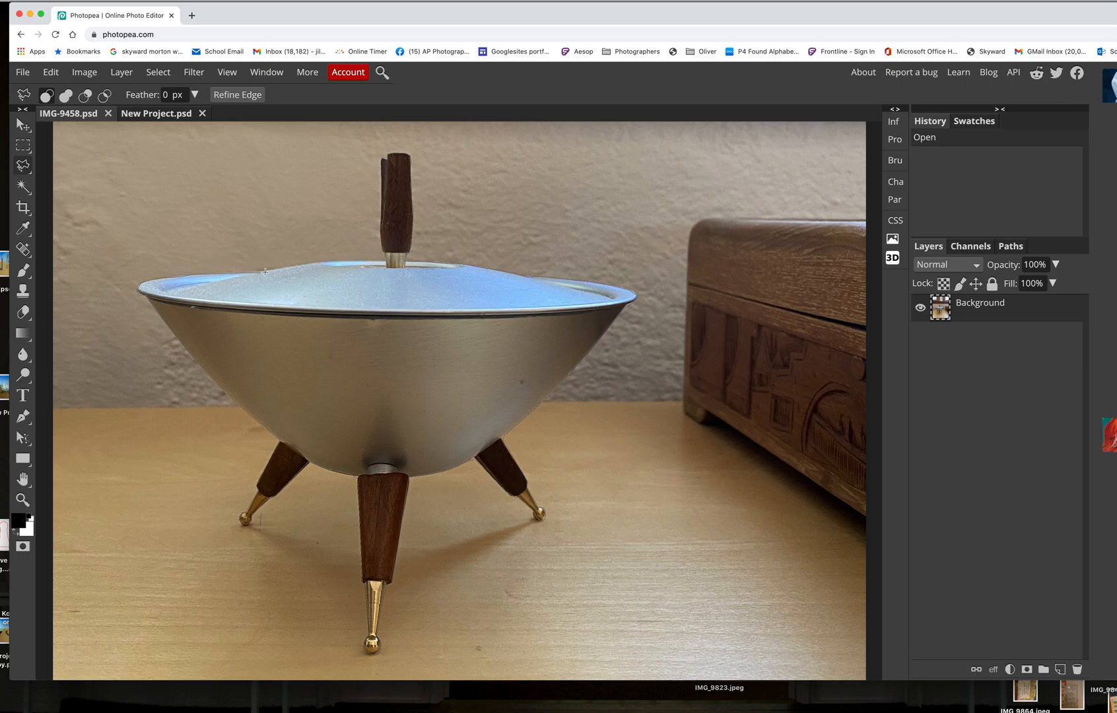
Trace the outline over the lid and up the left side of the wooden handle, closing the selection at its top.
click(299, 266)
click(317, 263)
click(375, 262)
click(386, 254)
click(382, 248)
click(379, 208)
click(380, 172)
click(381, 157)
click(386, 158)
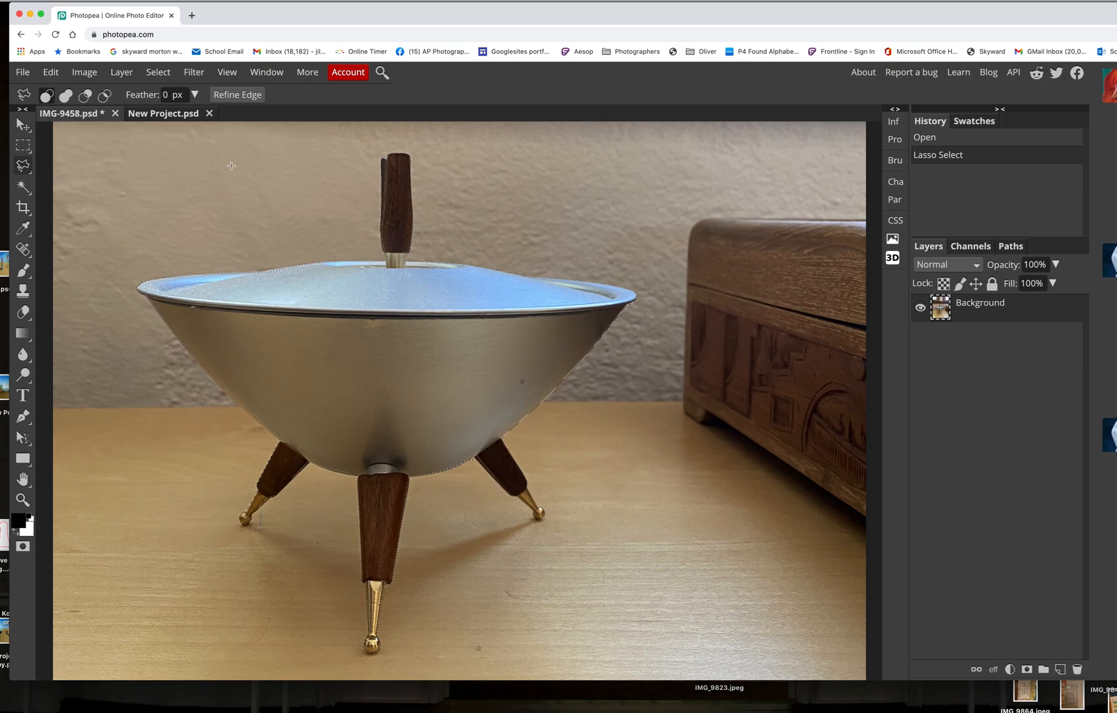
Add a polygonal area over the middle and base of the lid's wooden handle to the existing selection.
click(65, 97)
scroll(620, 173, up, 5)
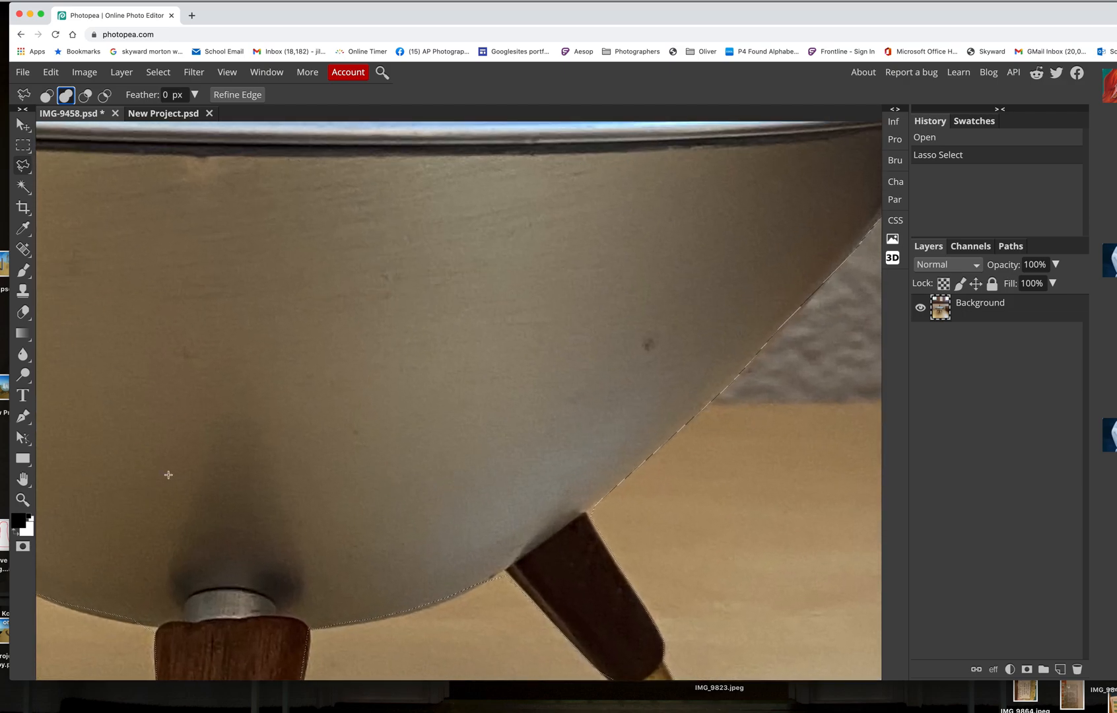
click(23, 479)
drag(399, 393, 488, 509)
drag(449, 268, 461, 371)
drag(460, 381, 452, 538)
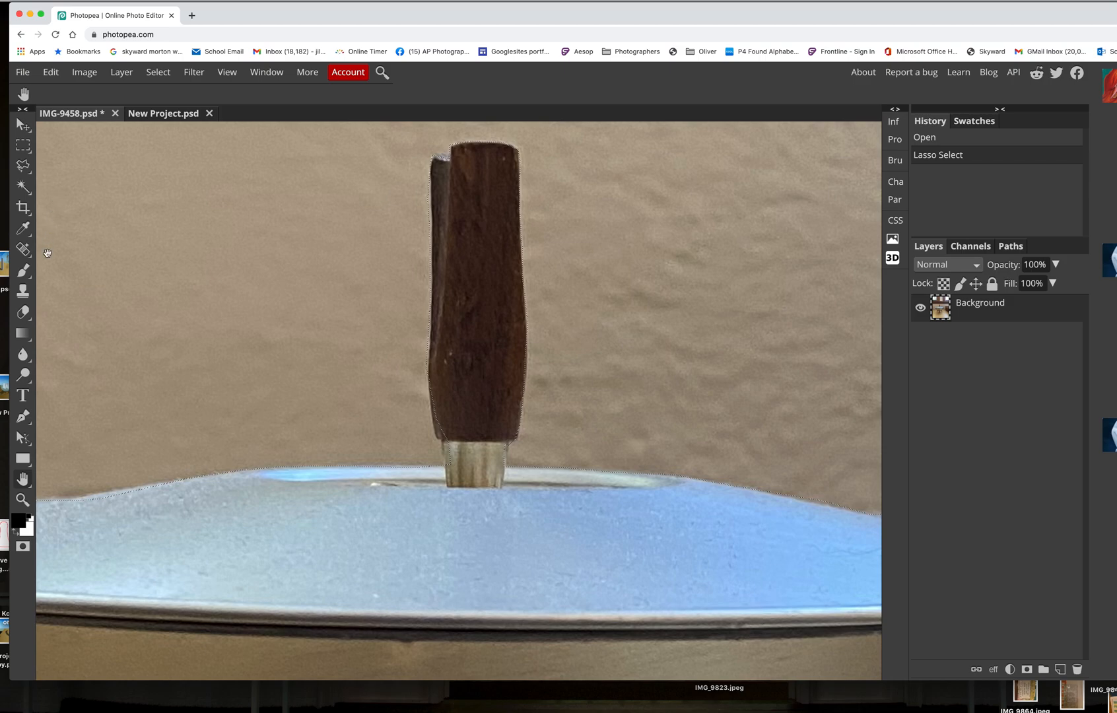
click(23, 165)
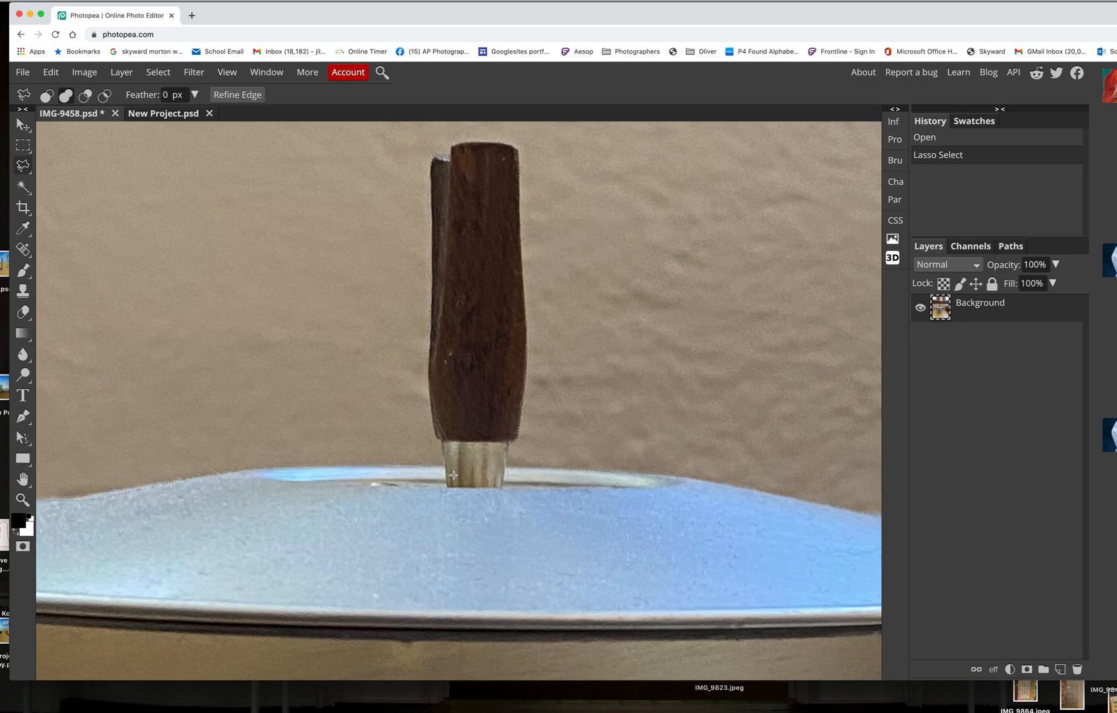
click(469, 450)
click(492, 409)
click(491, 294)
click(443, 285)
double_click(427, 366)
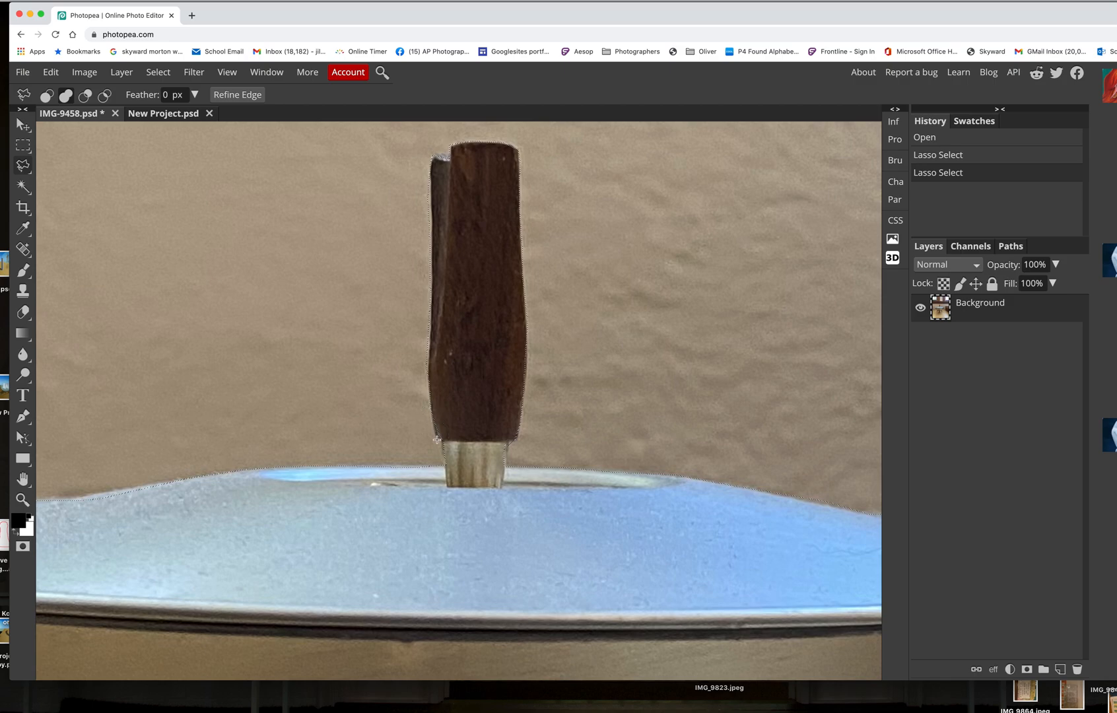
Add a small polygonal area at the lower-left corner of the wooden handle to the selection.
click(448, 441)
click(449, 427)
double_click(431, 417)
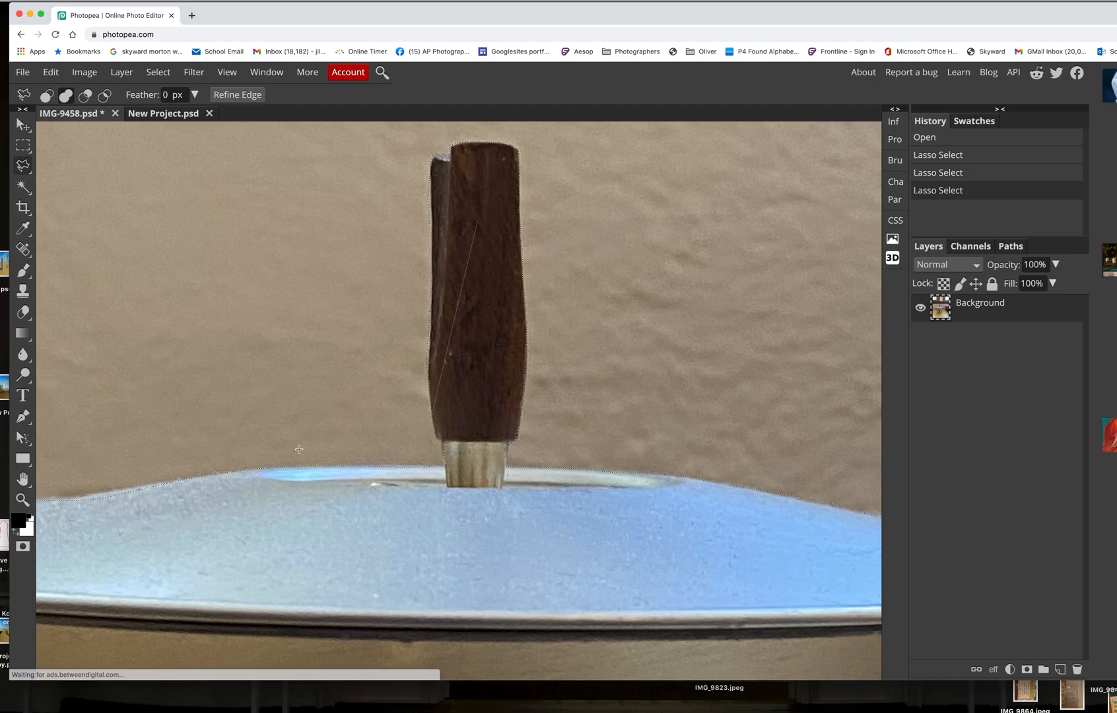
click(241, 398)
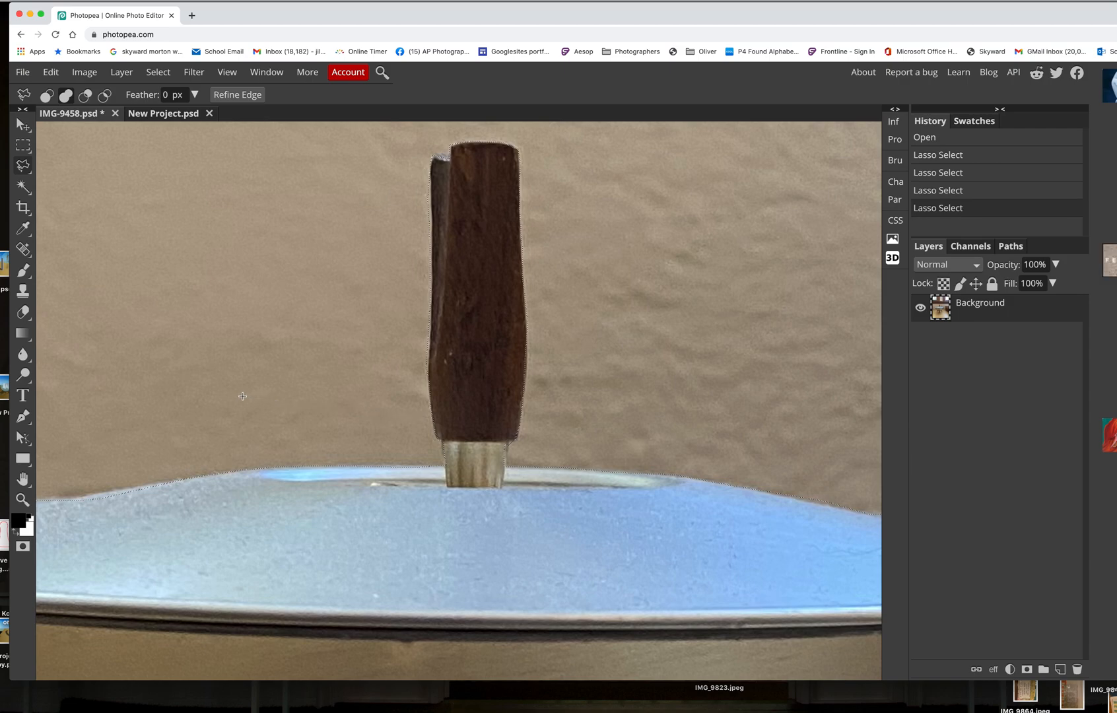
Subtract a polygonal strip of wall along the upper left edge of the wooden handle from the selection.
click(84, 95)
click(431, 174)
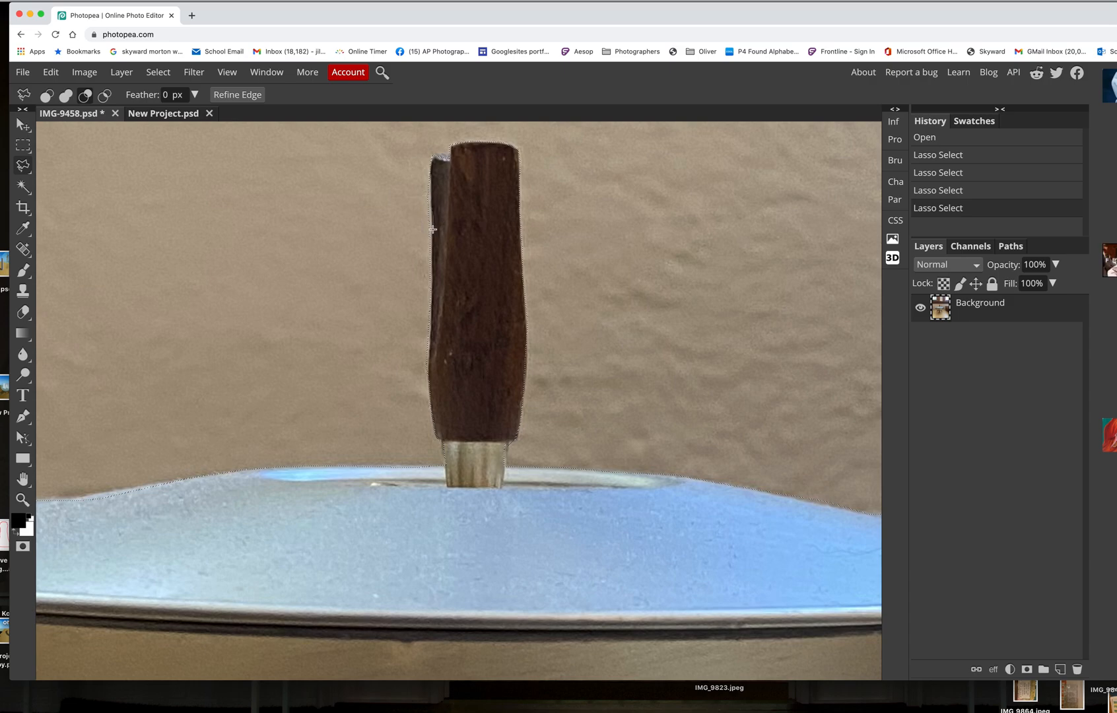
click(432, 283)
click(432, 295)
click(405, 290)
click(405, 221)
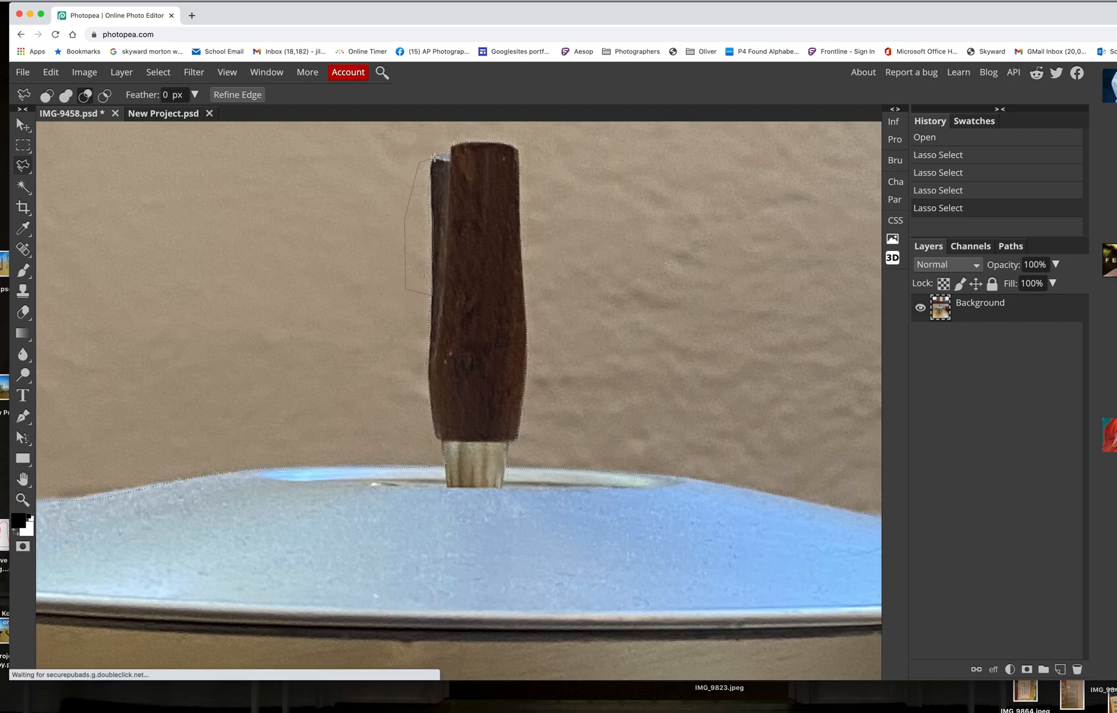
click(434, 157)
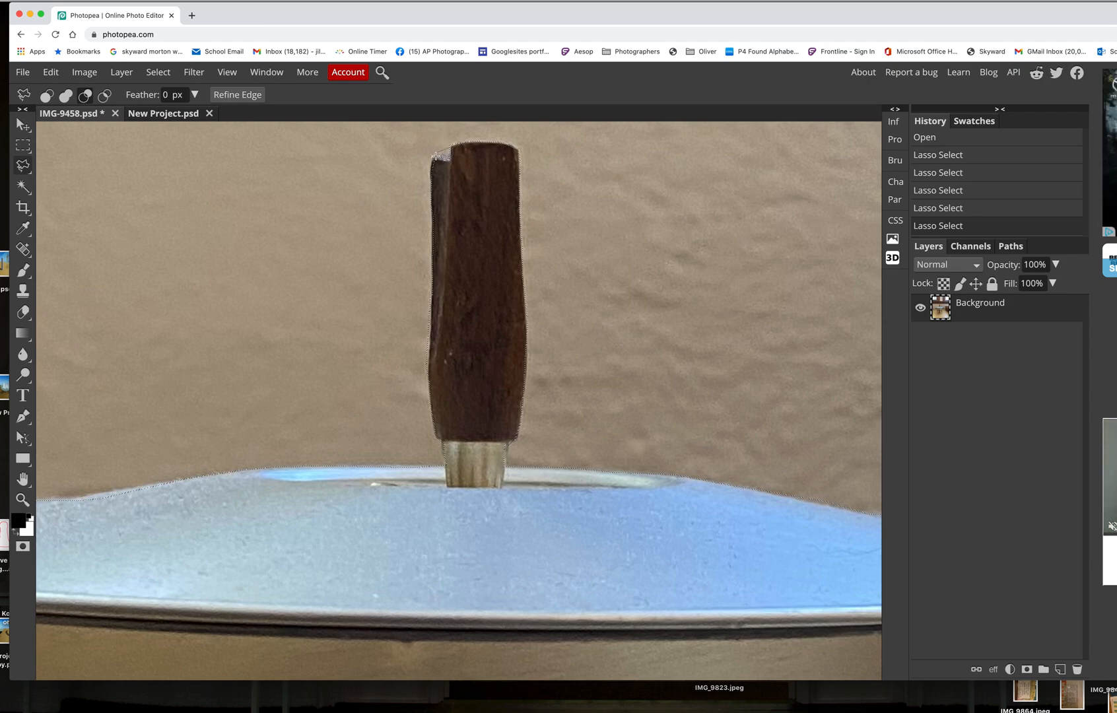
click(436, 156)
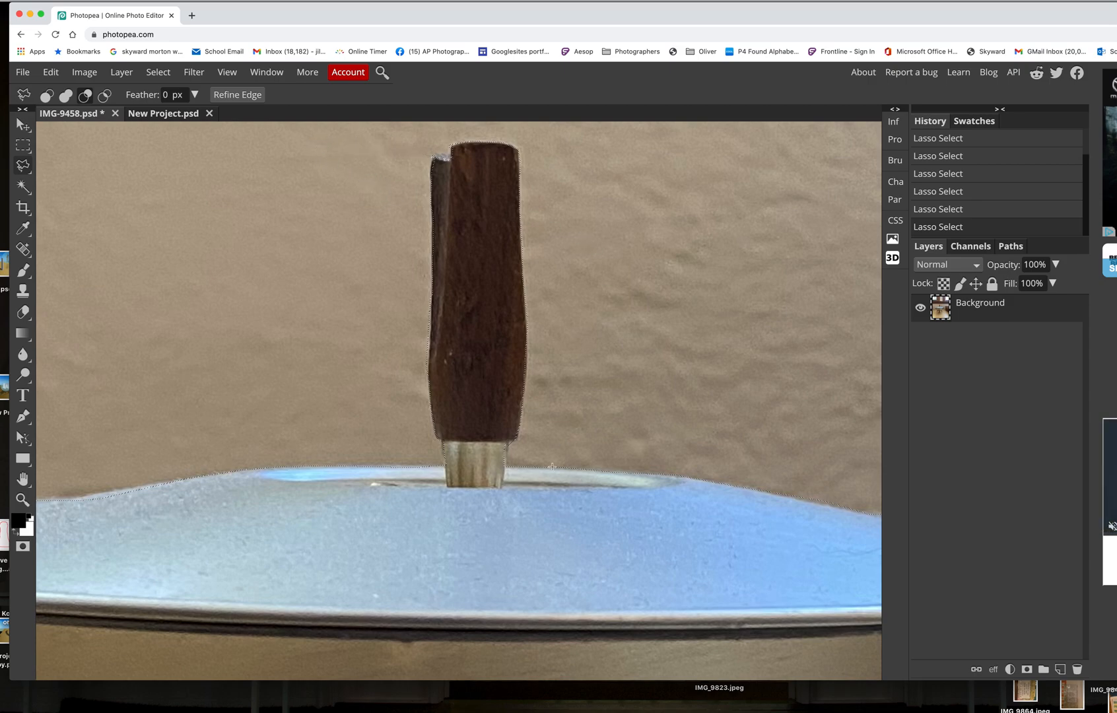
Subtract a small polygonal area of wall beside the lower-right corner of the wooden handle from the selection.
click(510, 448)
click(528, 449)
double_click(534, 441)
Add a raster mask to the Background layer from the bowl selection to hide its surroundings.
key(super+0)
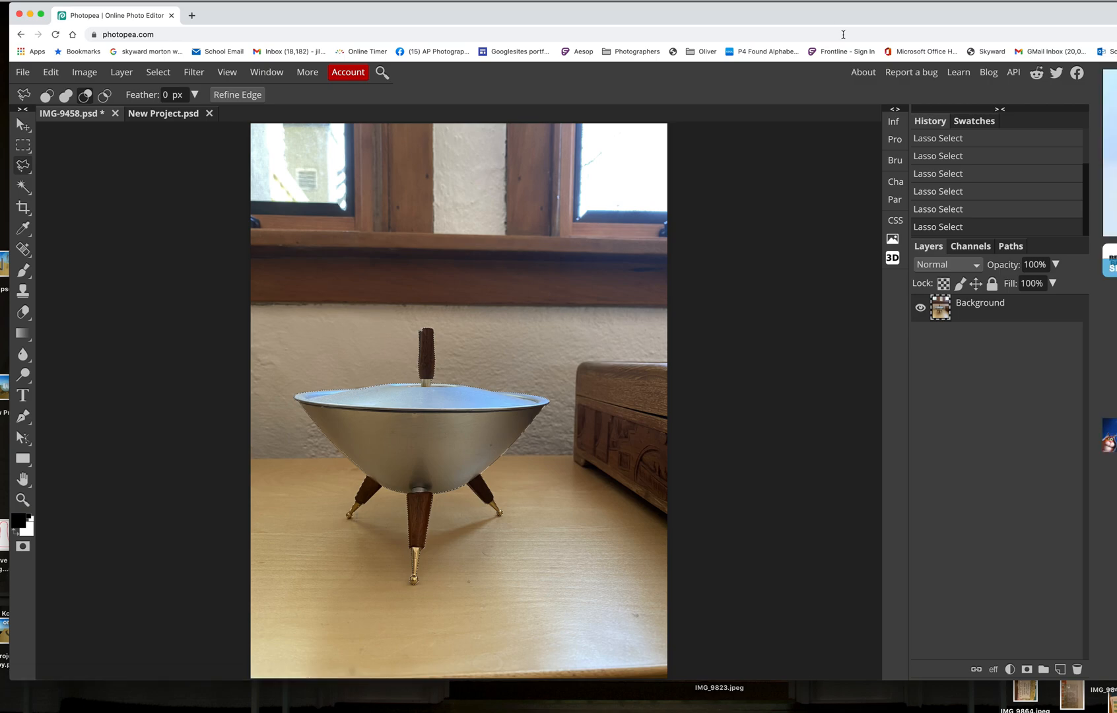
drag(809, 15, 745, 13)
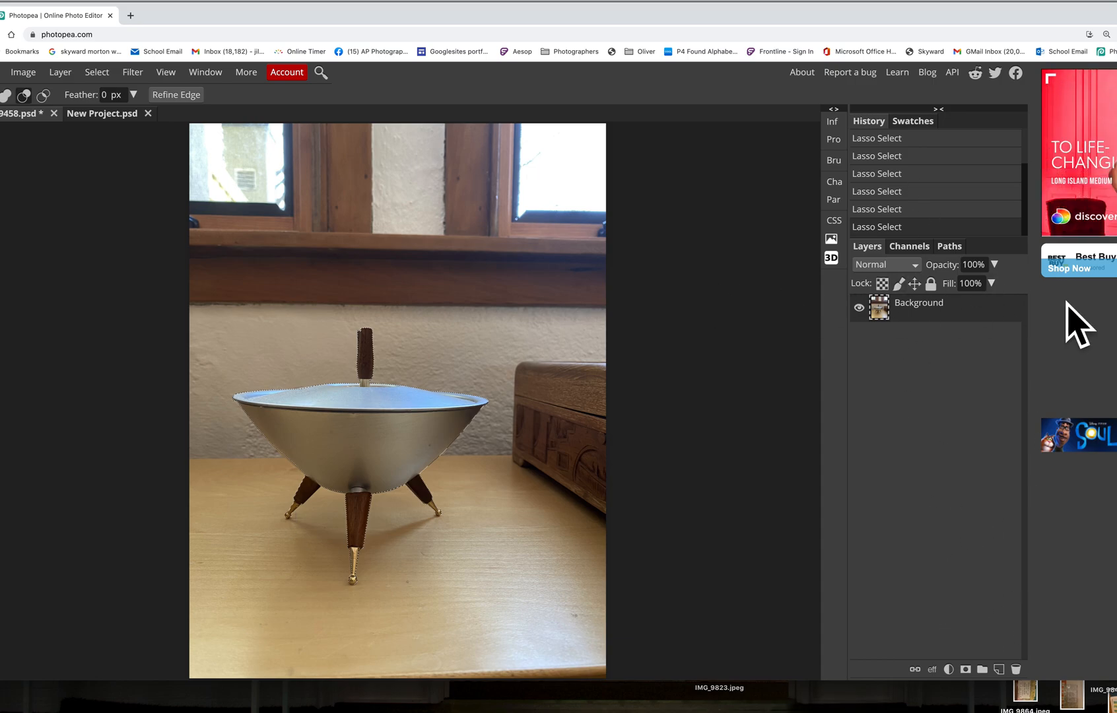
click(966, 671)
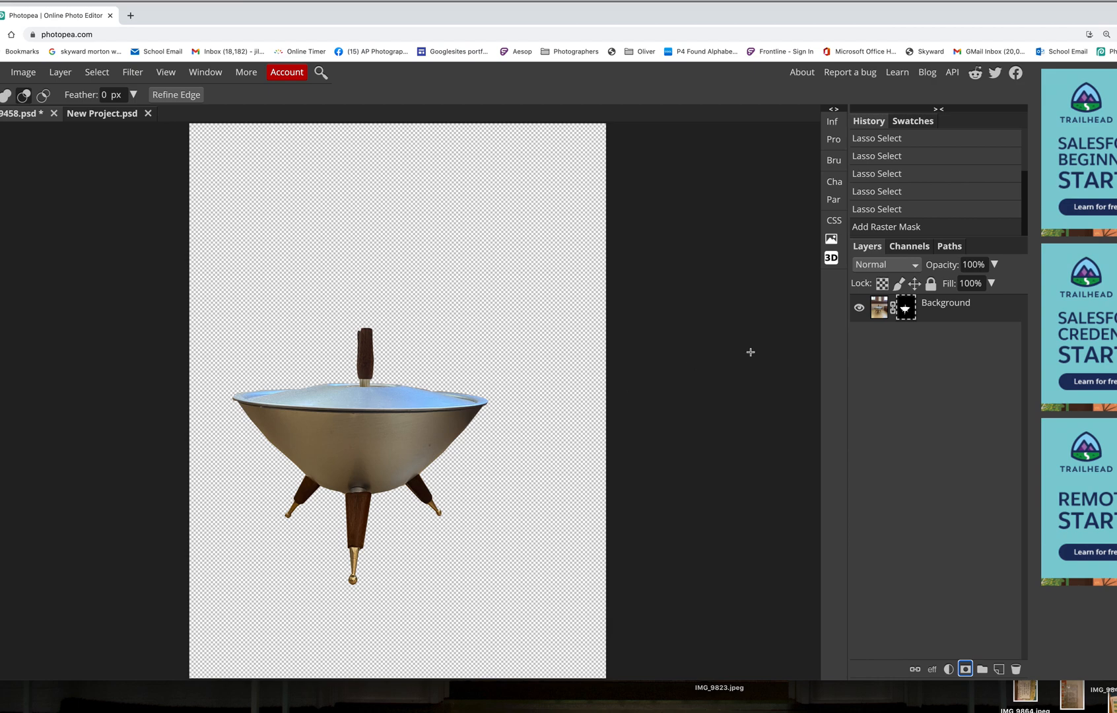
Paint black on the layer mask with the Brush tool to clean up the bowl's left rim tip and upper left edge.
key(super+equal)
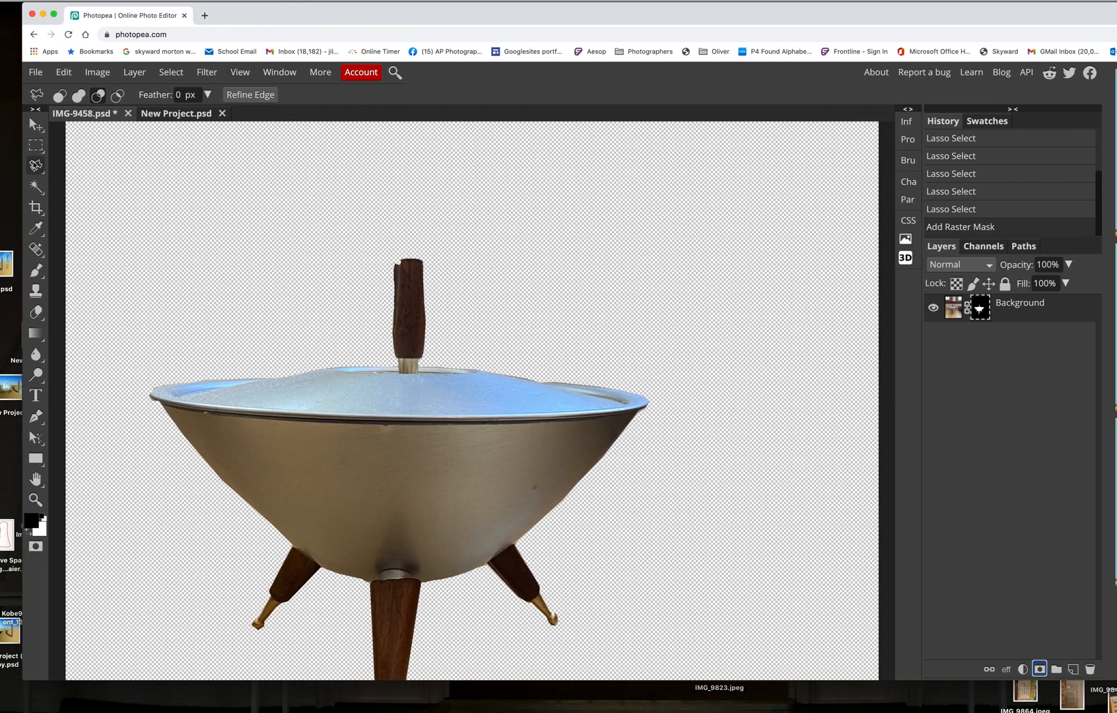
click(37, 271)
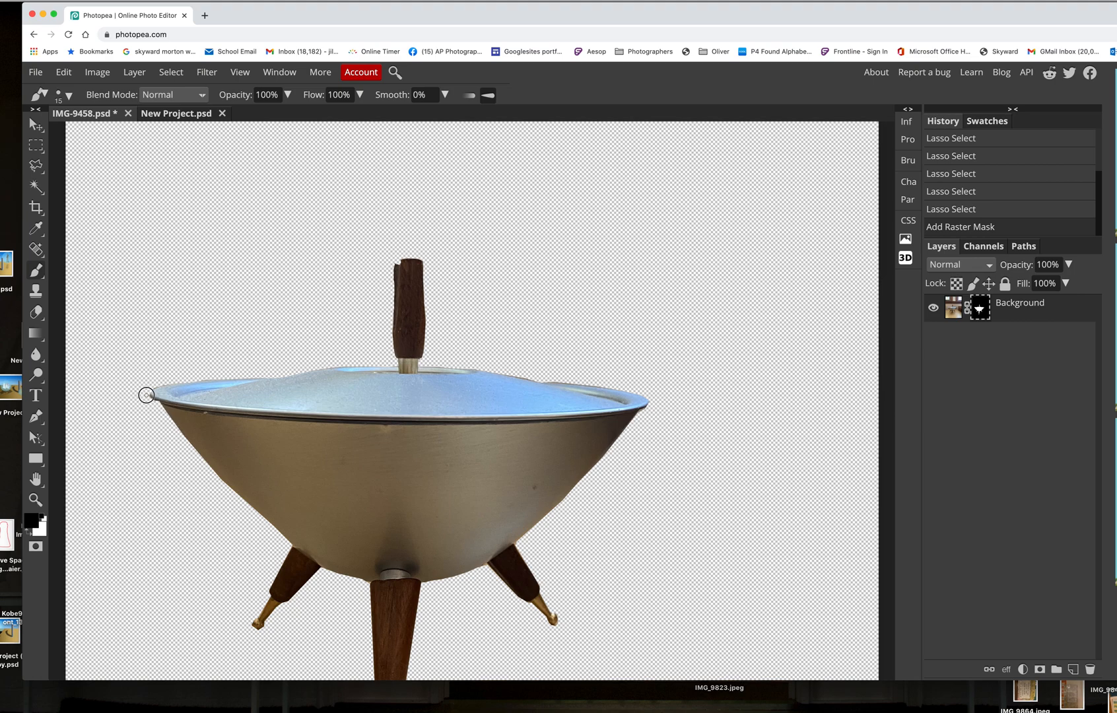
mouse_move(148, 397)
mouse_down()
mouse_move(156, 404)
mouse_move(157, 384)
mouse_move(146, 390)
mouse_move(150, 404)
mouse_up()
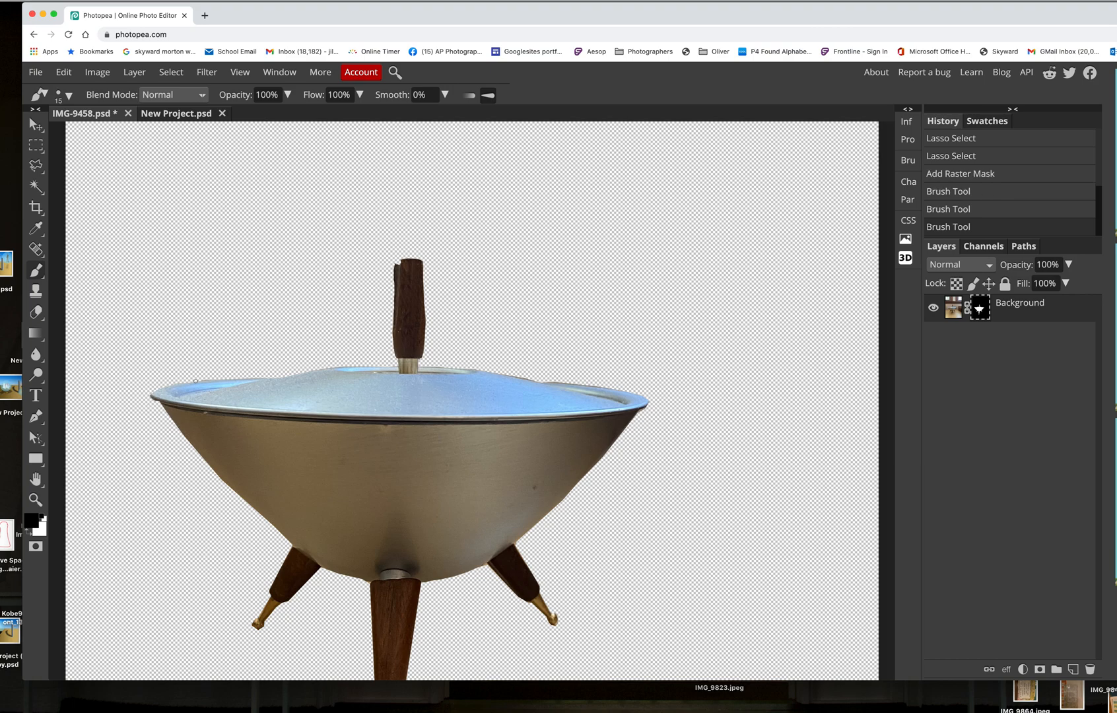
drag(217, 378, 157, 381)
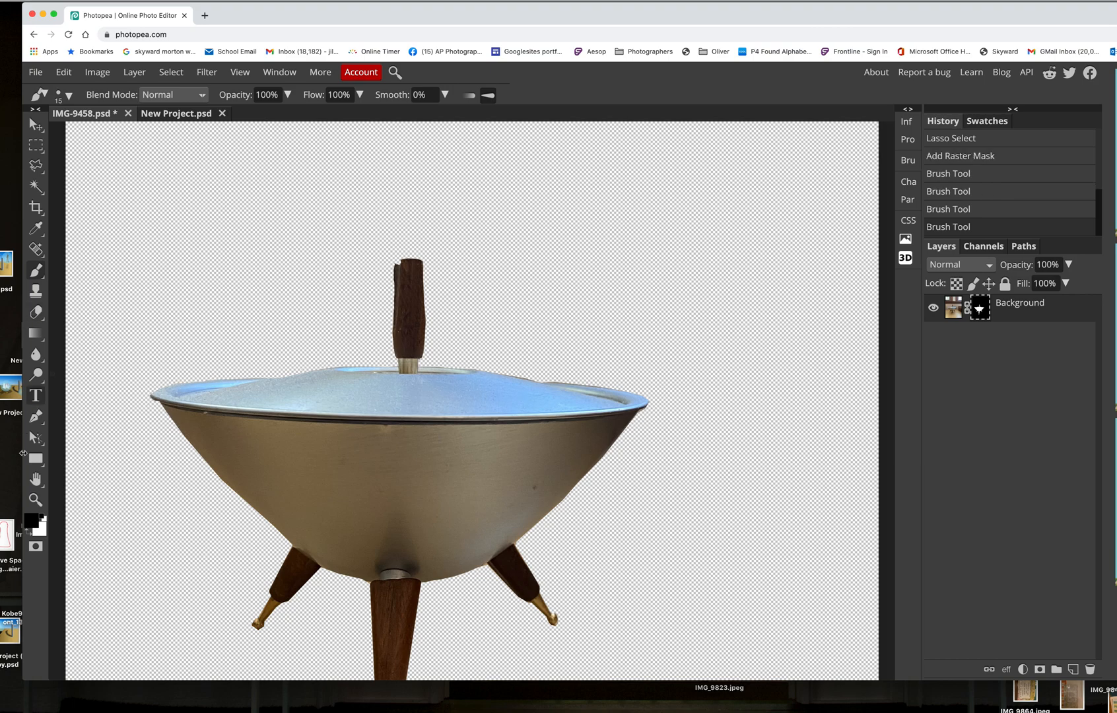
Swap the brush colour to white and paint on the mask along the lid's top edge to restore it.
click(28, 534)
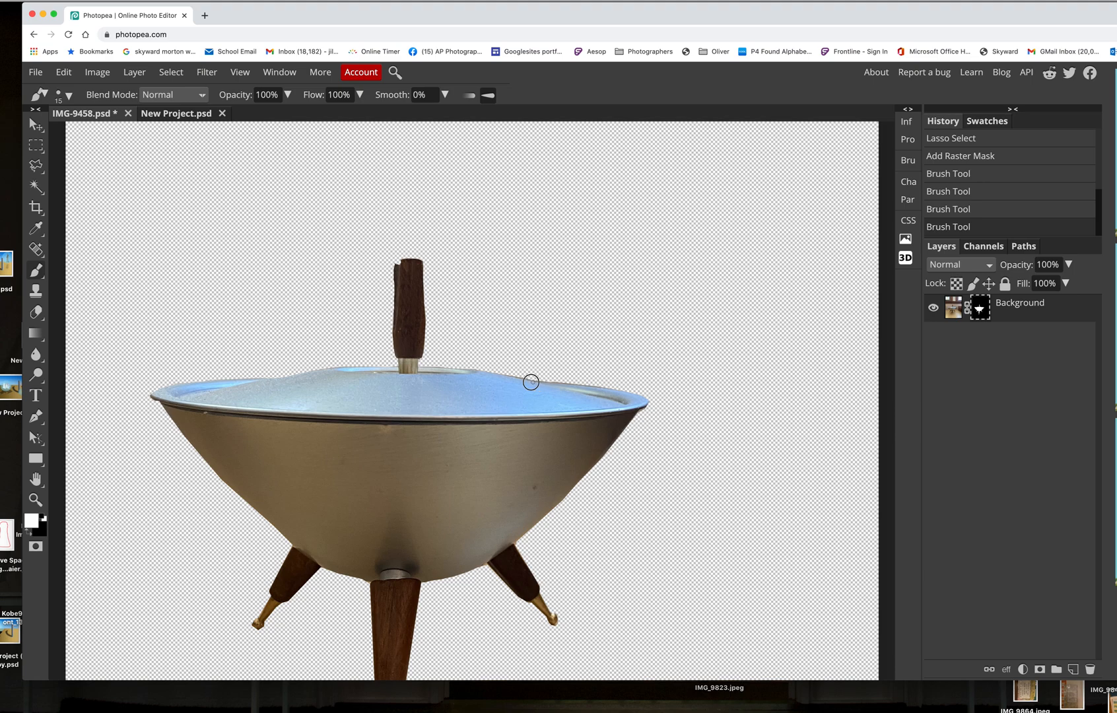
drag(516, 381, 394, 389)
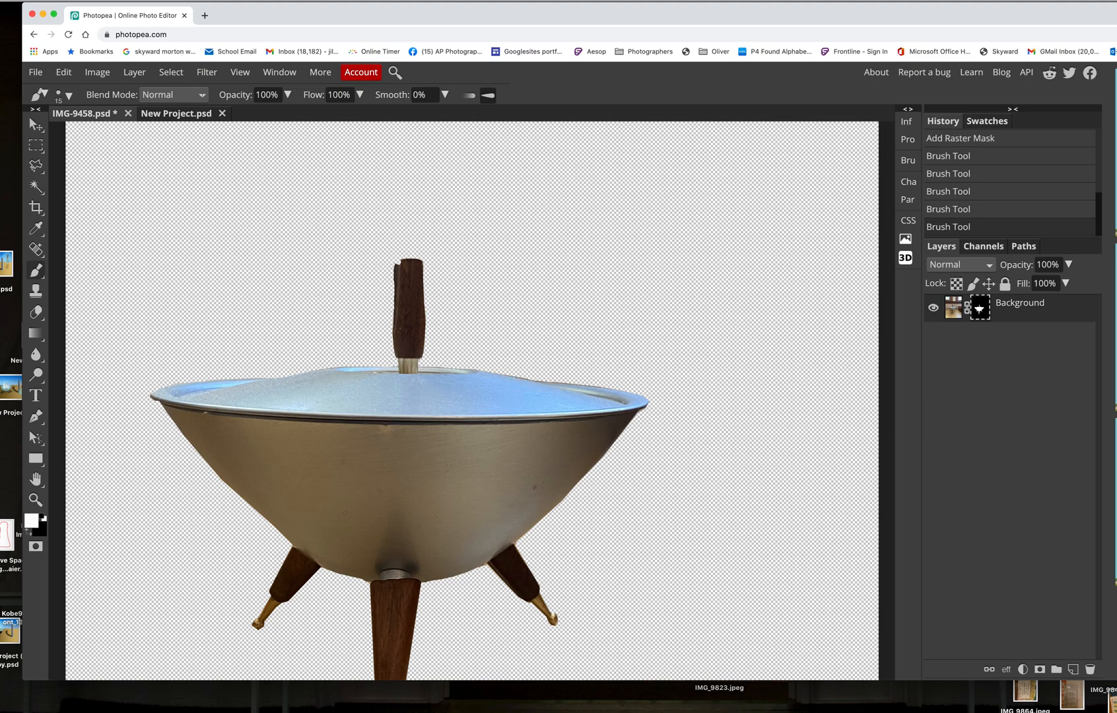
Check the cut-out bowl from its handle to its feet and save the masked photo as a PSD.
scroll(359, 523, down, 5)
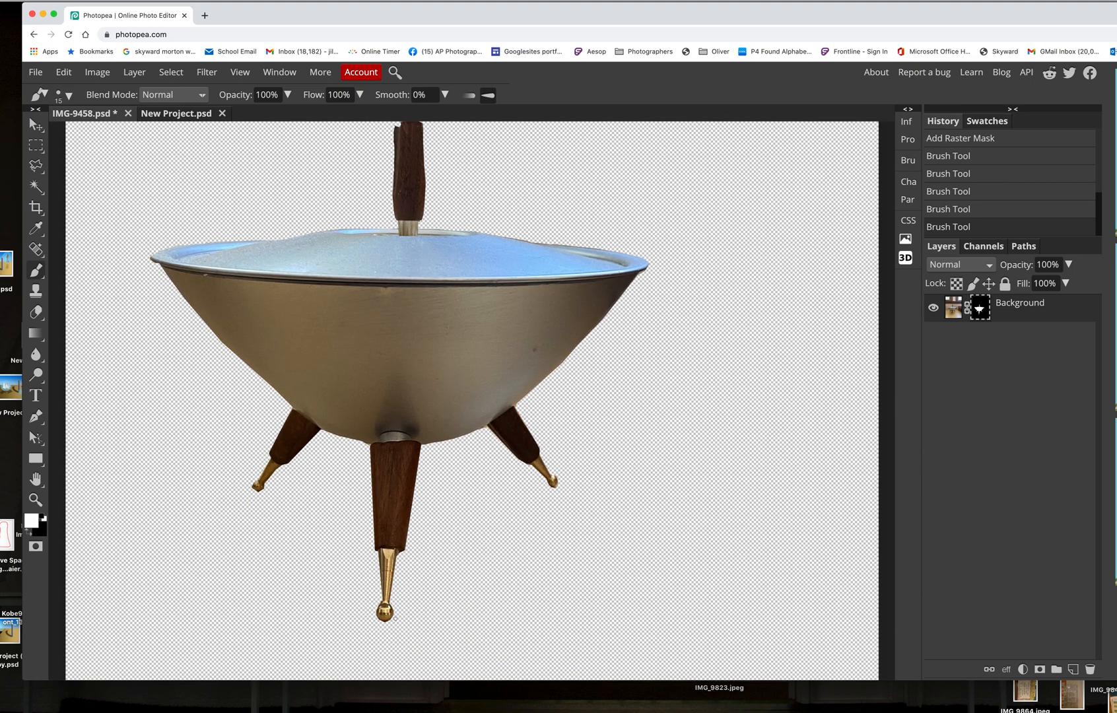
scroll(431, 220, up, 3)
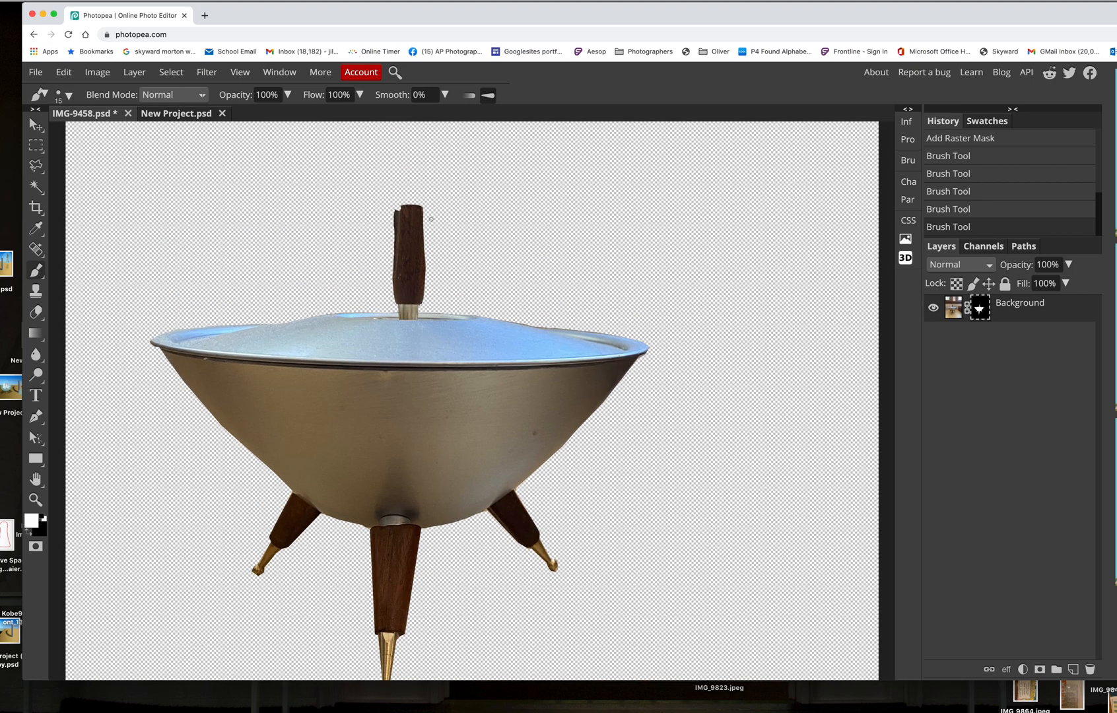
drag(518, 16, 556, 16)
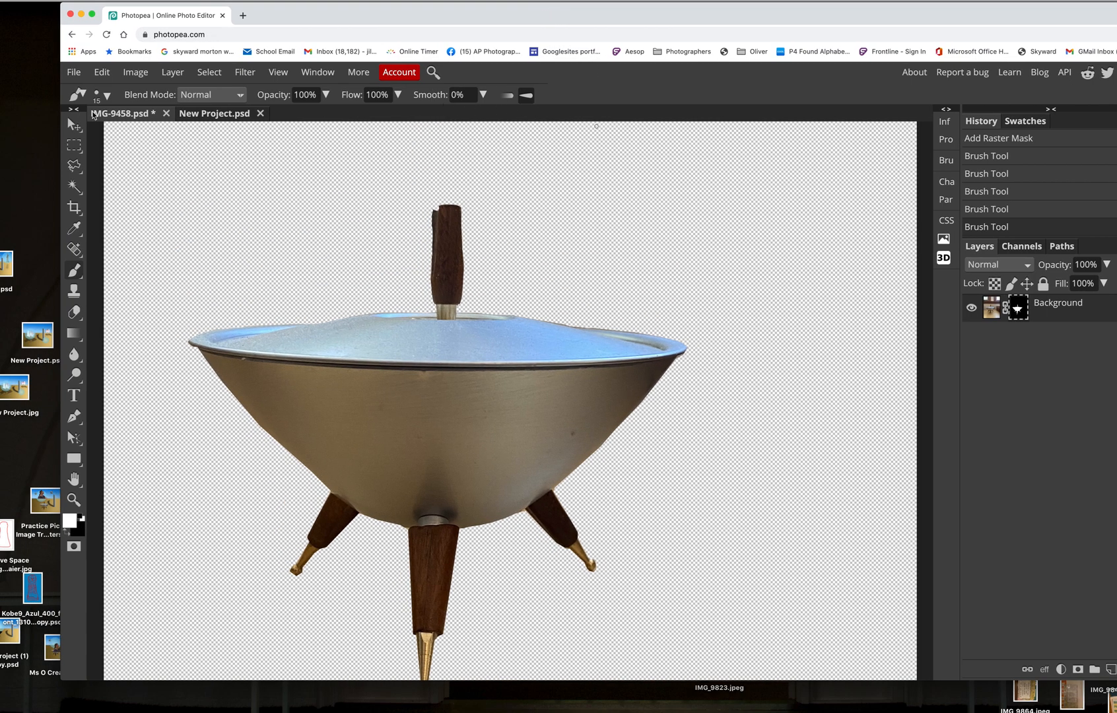
click(73, 71)
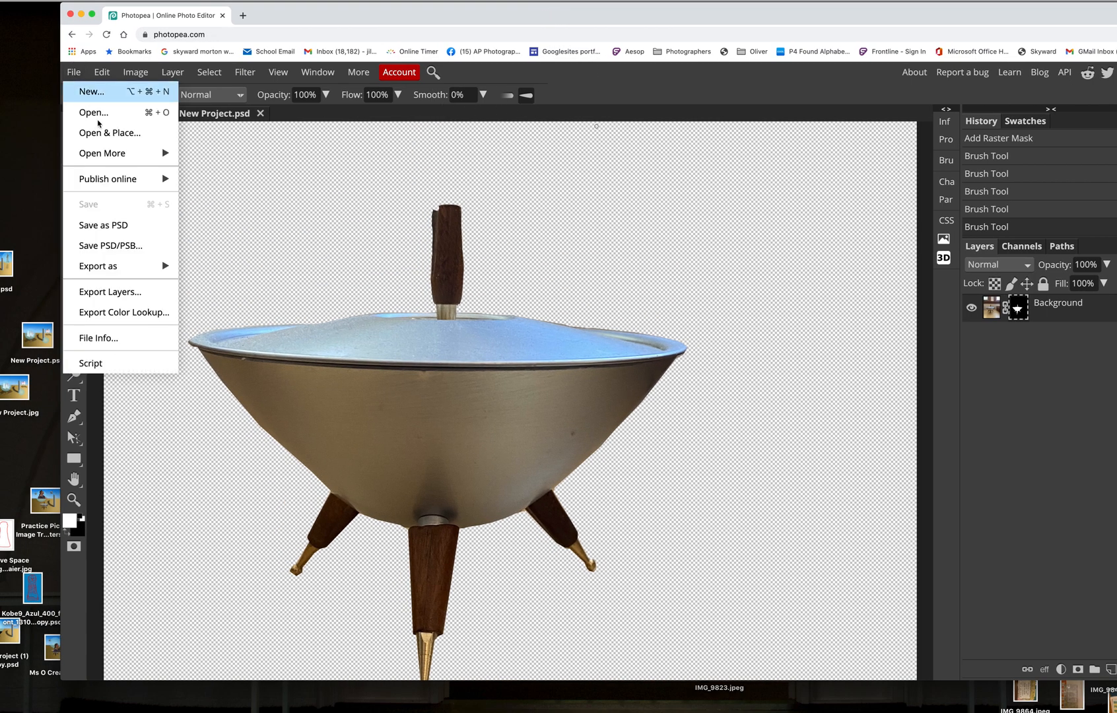
click(102, 226)
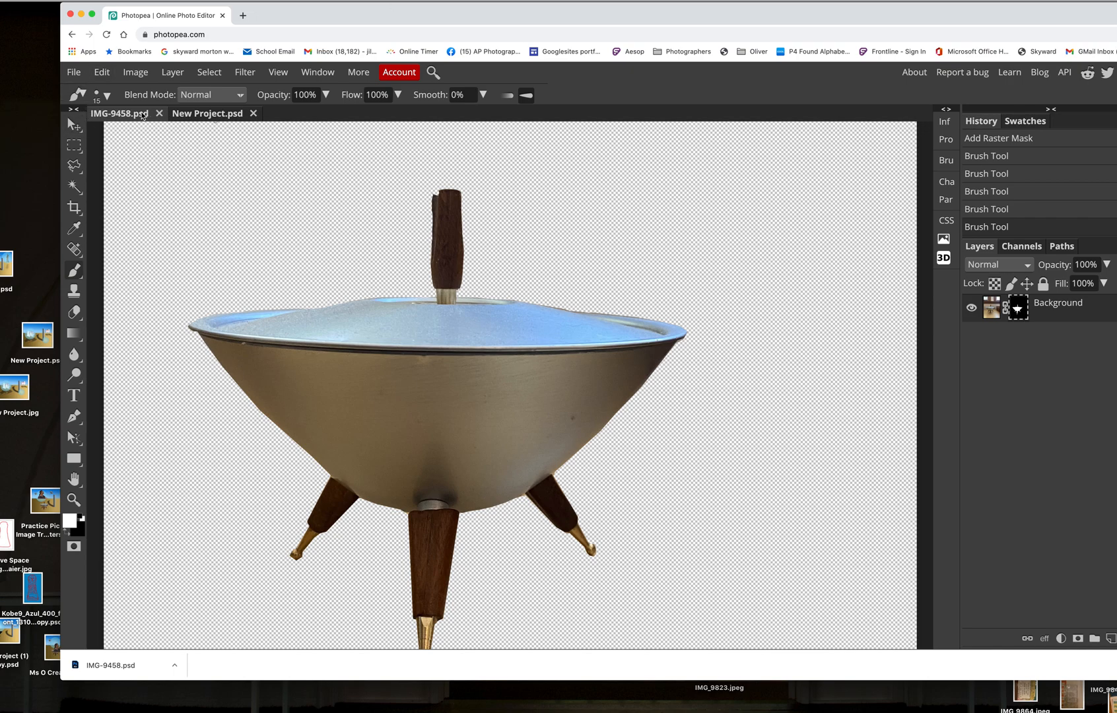
Copy the masked bowl layer into New Project.psd with the Move tool, placing it on the sand below the blue circle as the top layer.
click(220, 116)
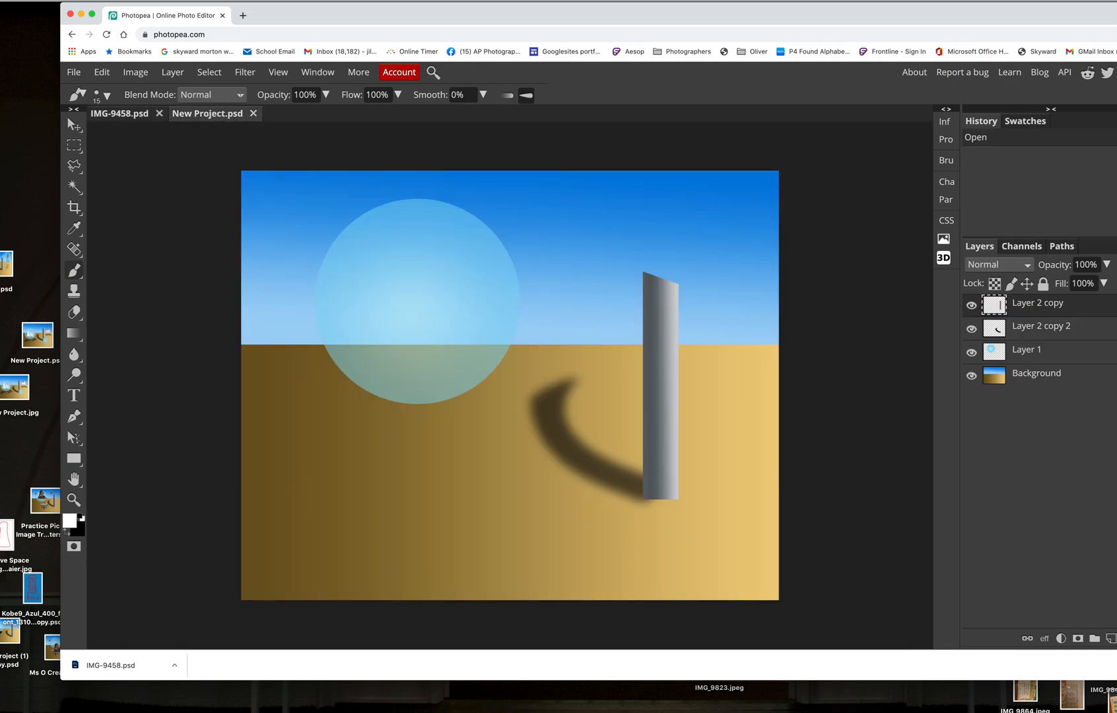
click(138, 116)
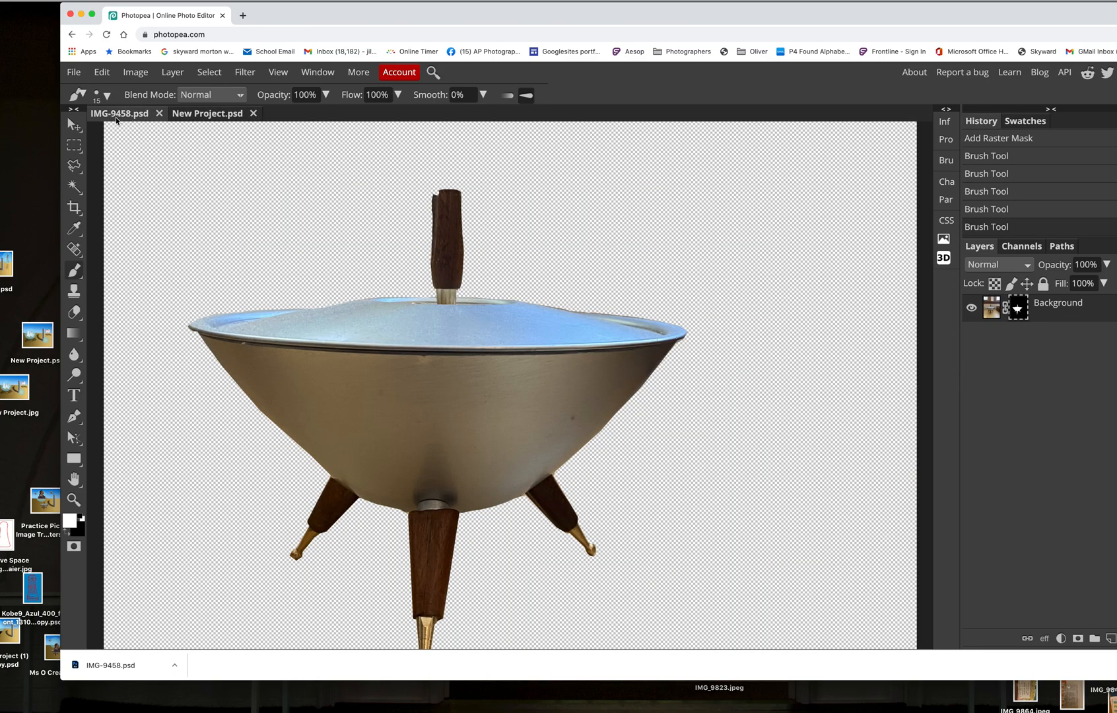
click(74, 127)
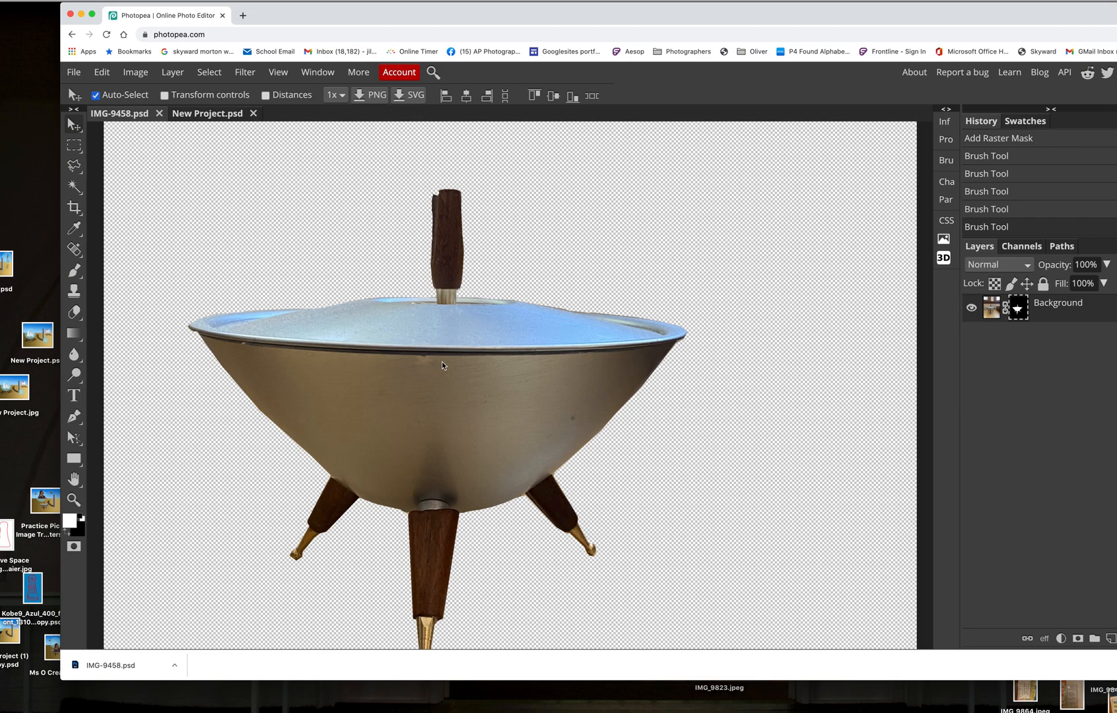
drag(443, 365, 416, 408)
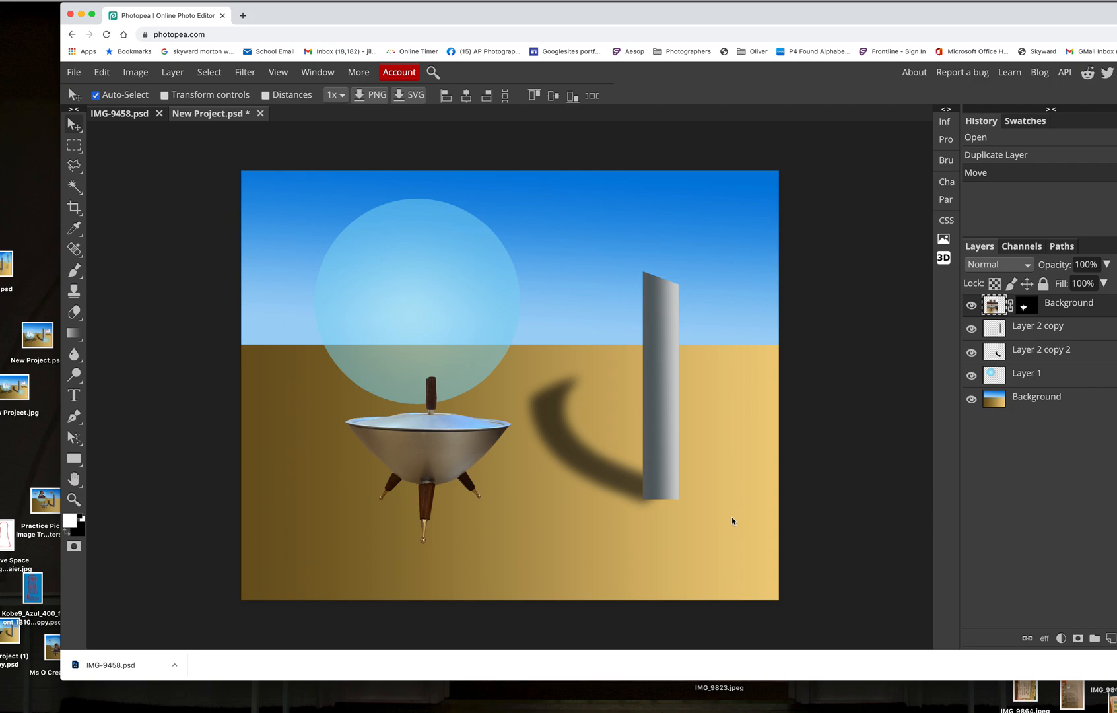
mouse_move(1069, 304)
mouse_down()
mouse_move(1068, 387)
mouse_move(1078, 304)
mouse_up()
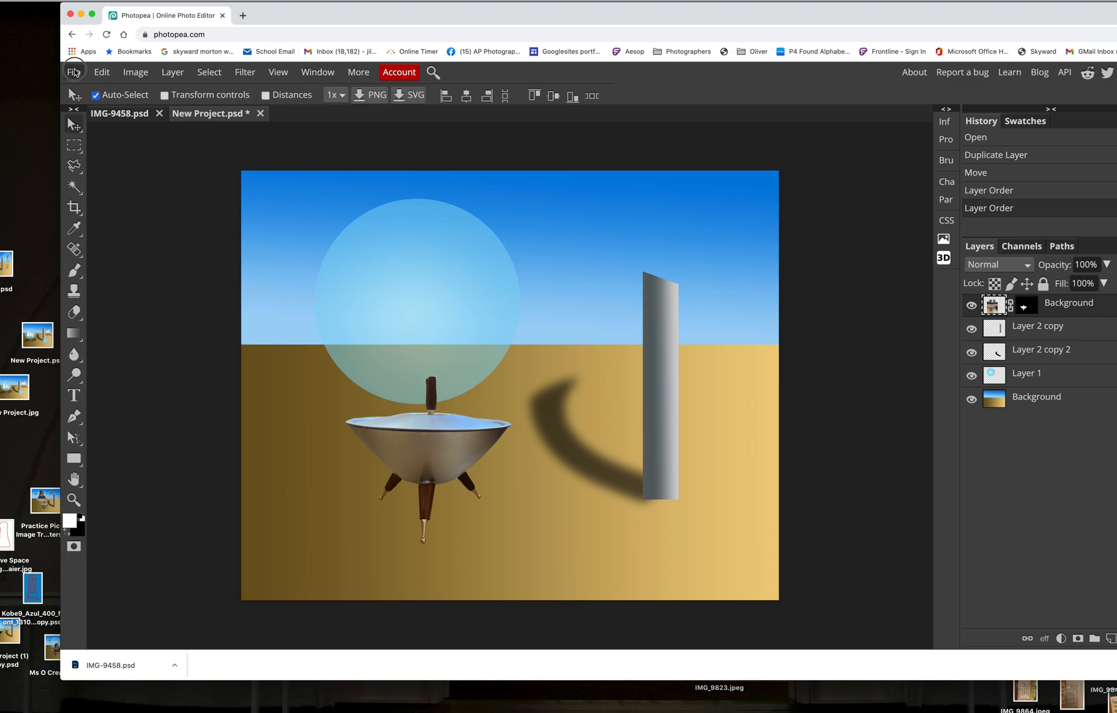
Save the New Project composition containing the bowl as a PSD.
click(74, 71)
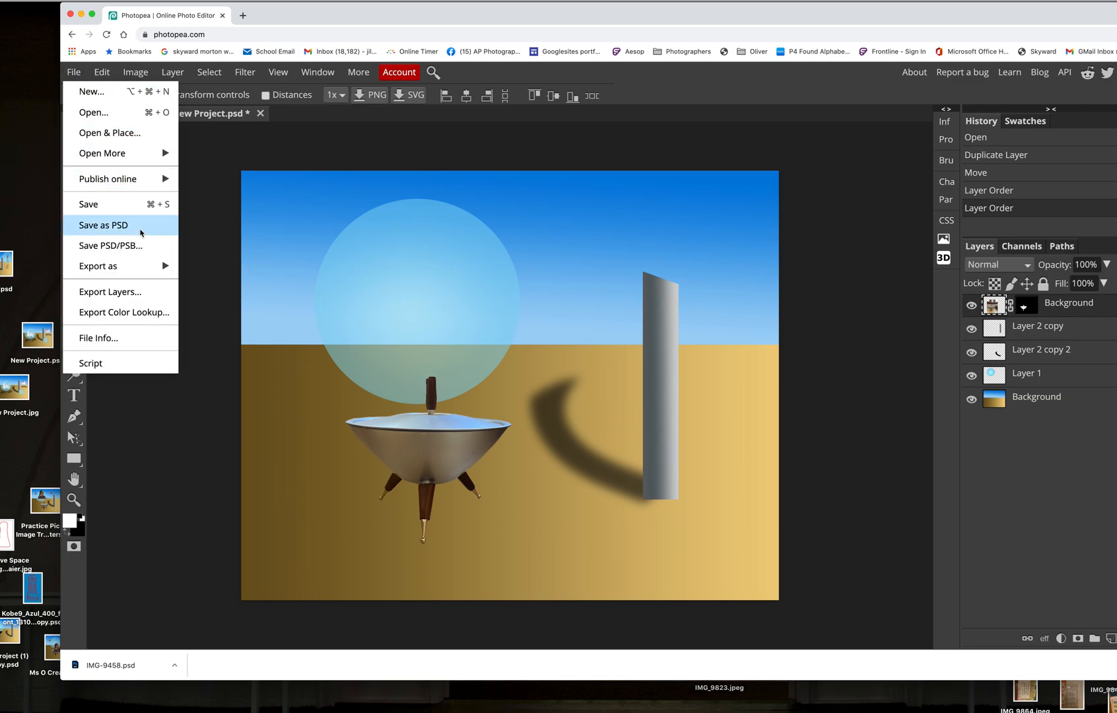
click(136, 228)
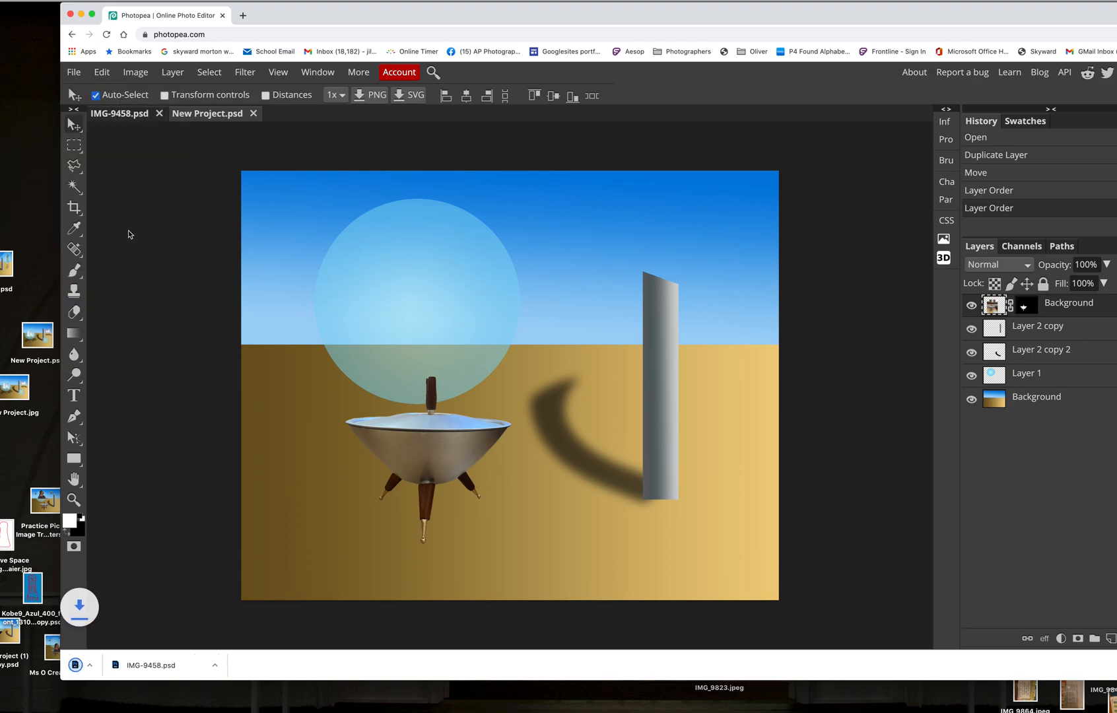